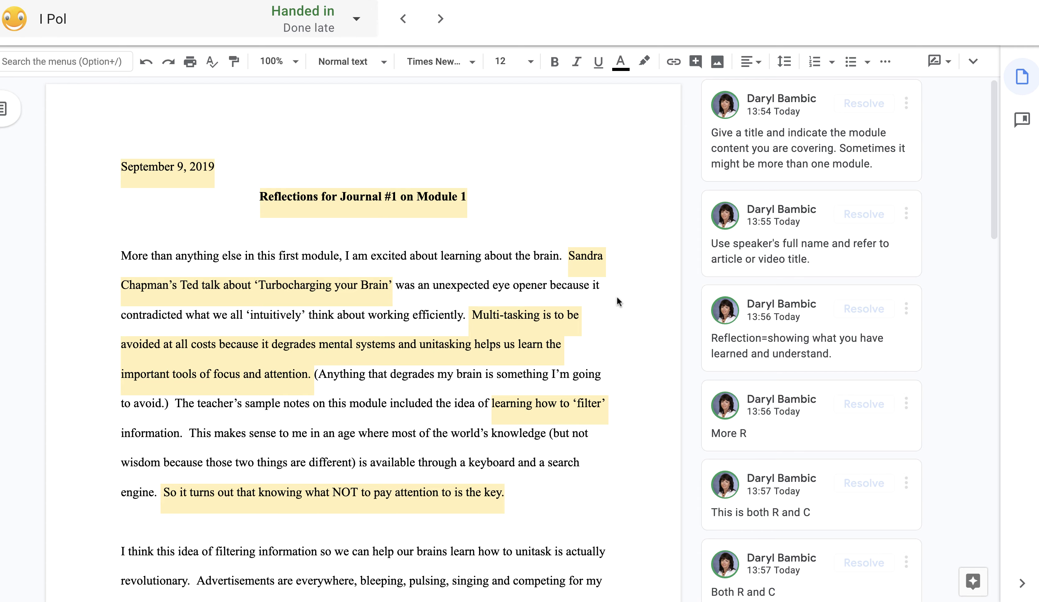
Scroll through the journal down to the rubric table and back up to the top.
{"action": "scroll", "coordinate": [617, 296], "scroll_direction": "down", "scroll_amount": 15}
{"action": "scroll", "coordinate": [565, 337], "scroll_direction": "down", "scroll_amount": 7}
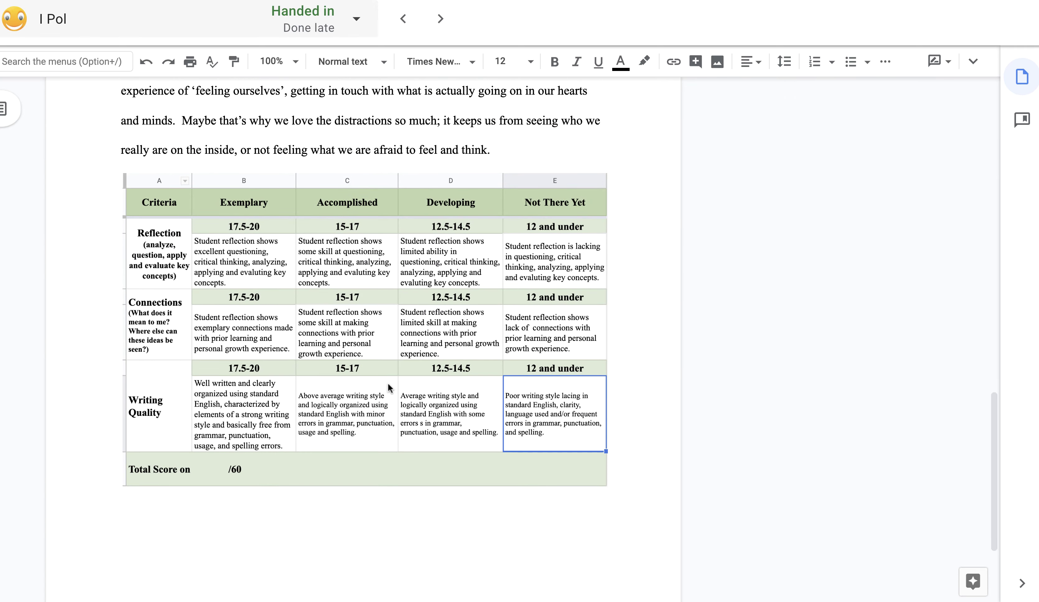
{"action": "scroll", "coordinate": [388, 386], "scroll_direction": "up", "scroll_amount": 20}
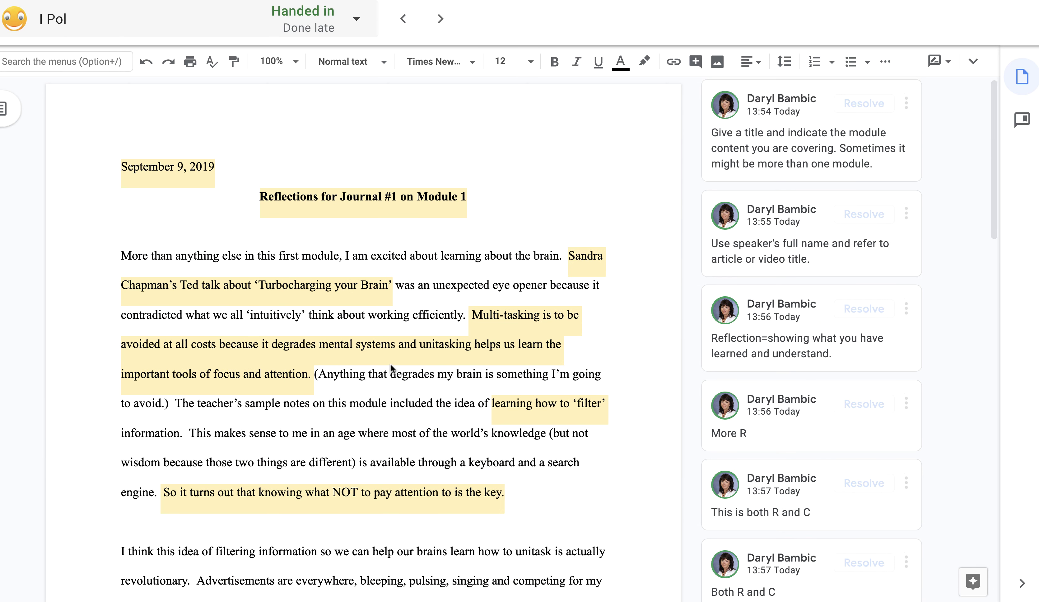
Leave the journal and browse Instructions, Stream and Classwork to the Resources topic's Journal Entries Rubric.
{"action": "key", "text": "super+w"}
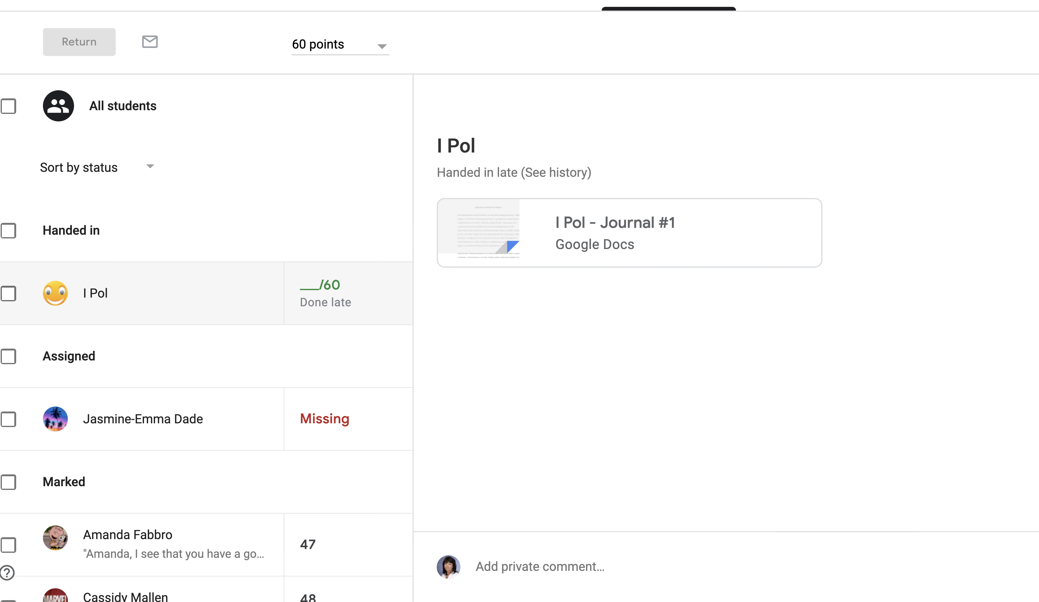
{"action": "left_click", "coordinate": [539, 4]}
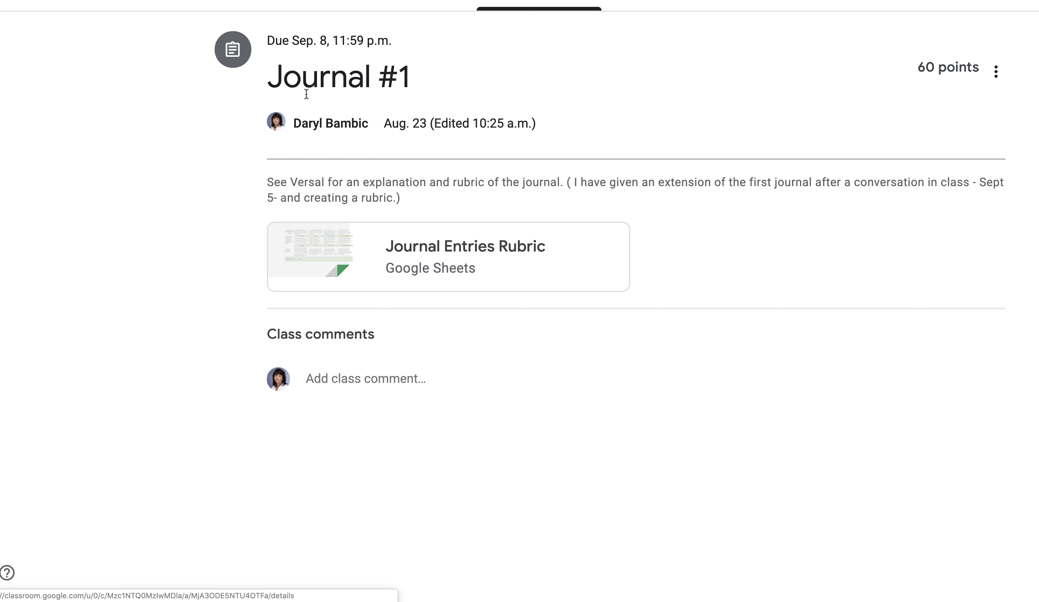
{"action": "left_click", "coordinate": [467, 4]}
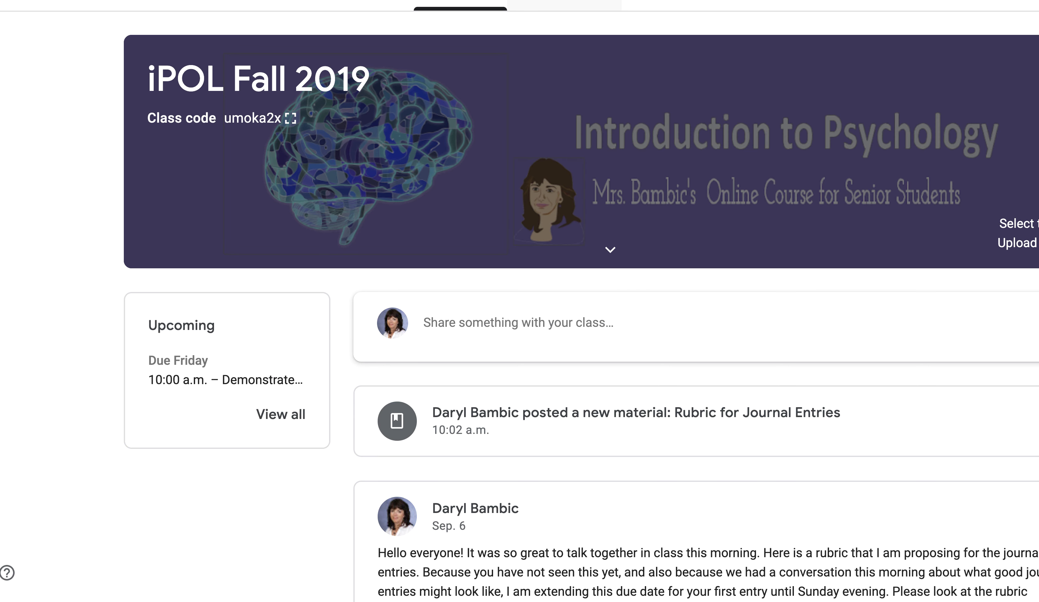
{"action": "left_click", "coordinate": [564, 4]}
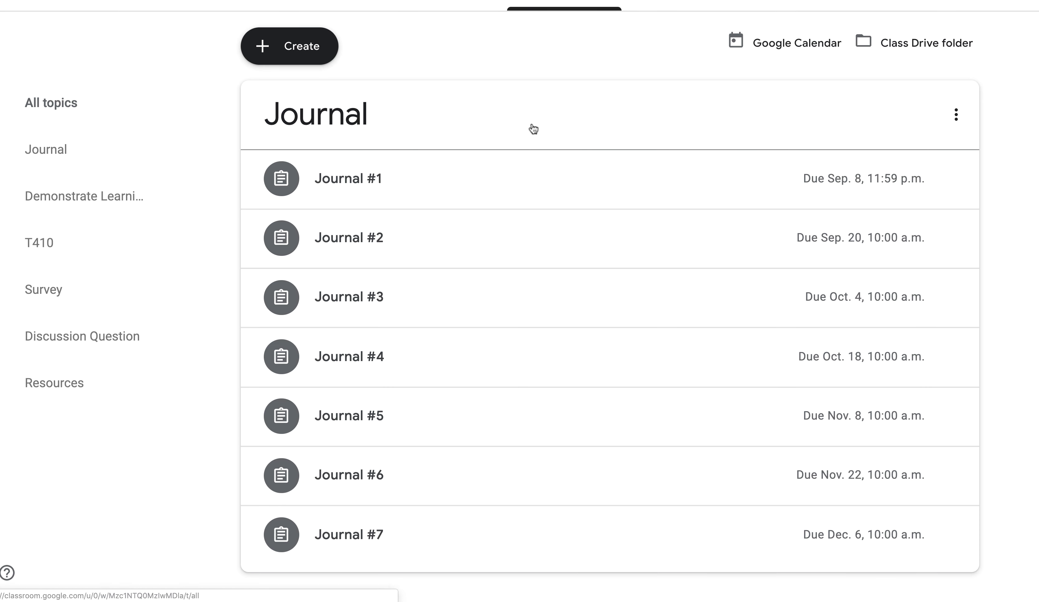
{"action": "left_click", "coordinate": [74, 384]}
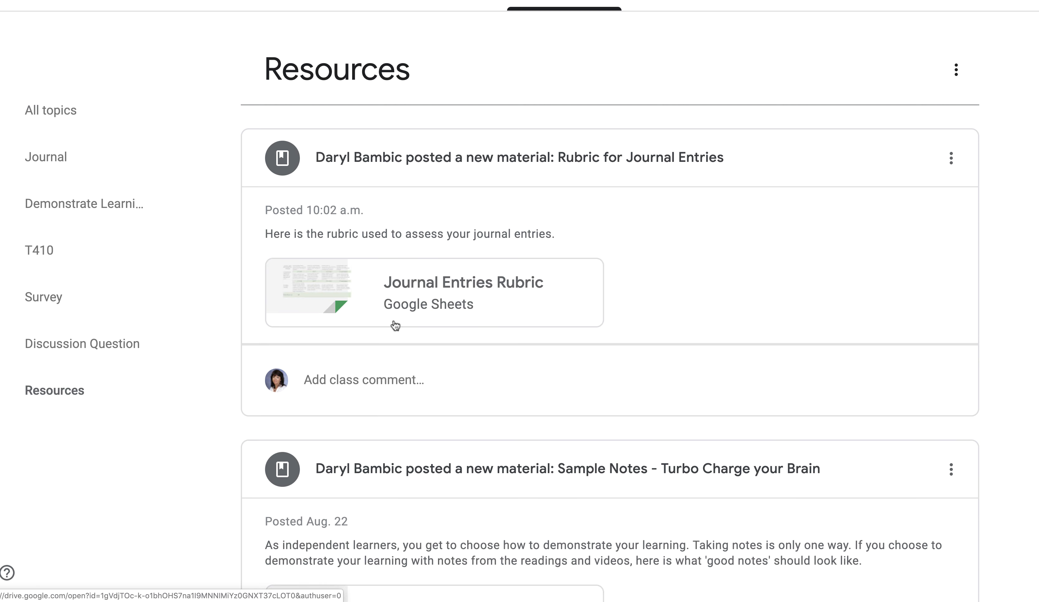
{"action": "scroll", "coordinate": [485, 341], "scroll_direction": "down", "scroll_amount": 1}
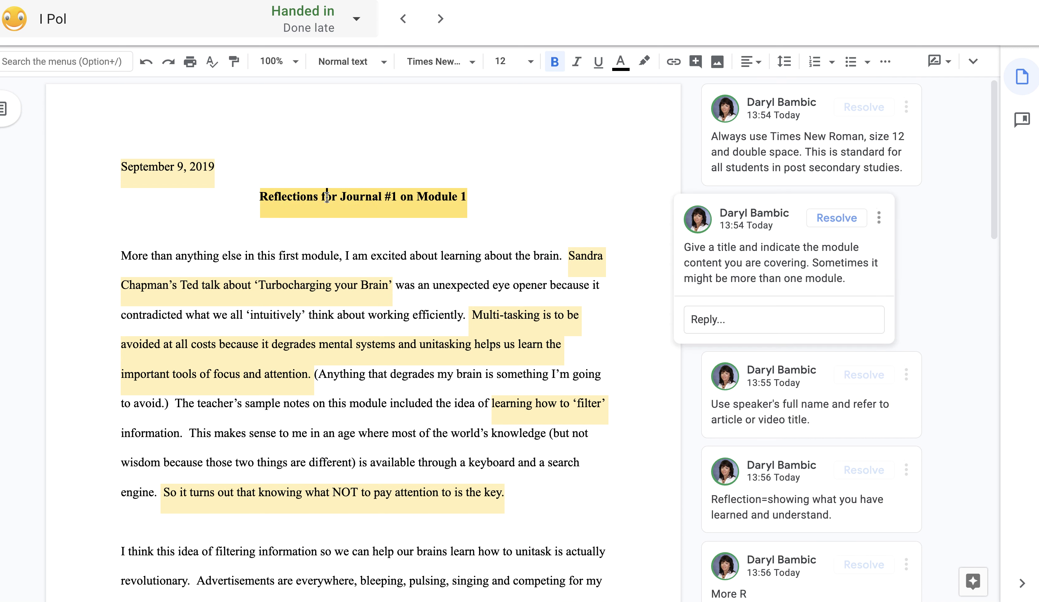
{"action": "left_click", "coordinate": [326, 198]}
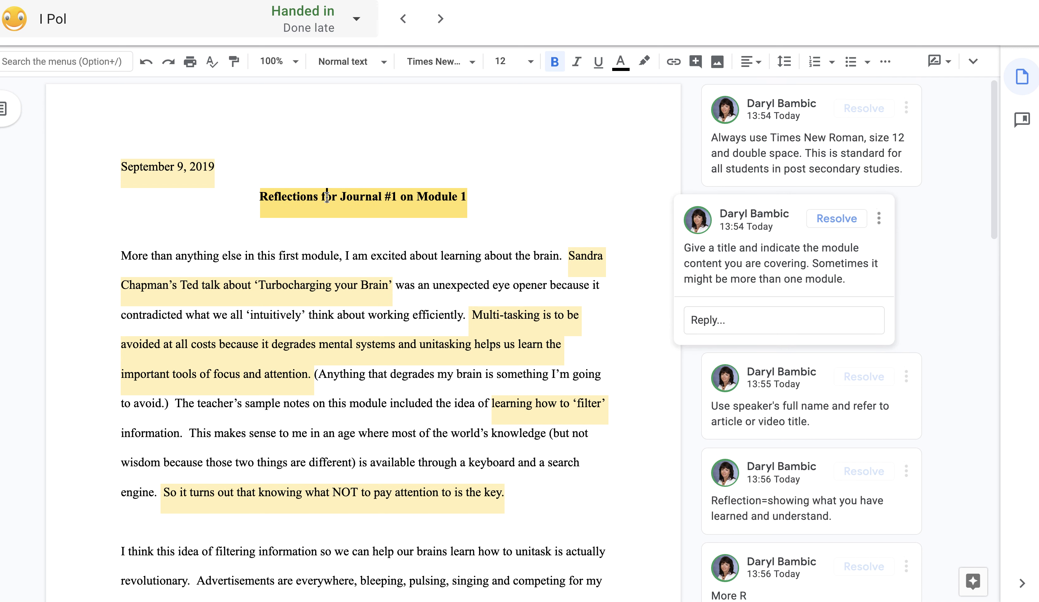
{"action": "left_click", "coordinate": [466, 196]}
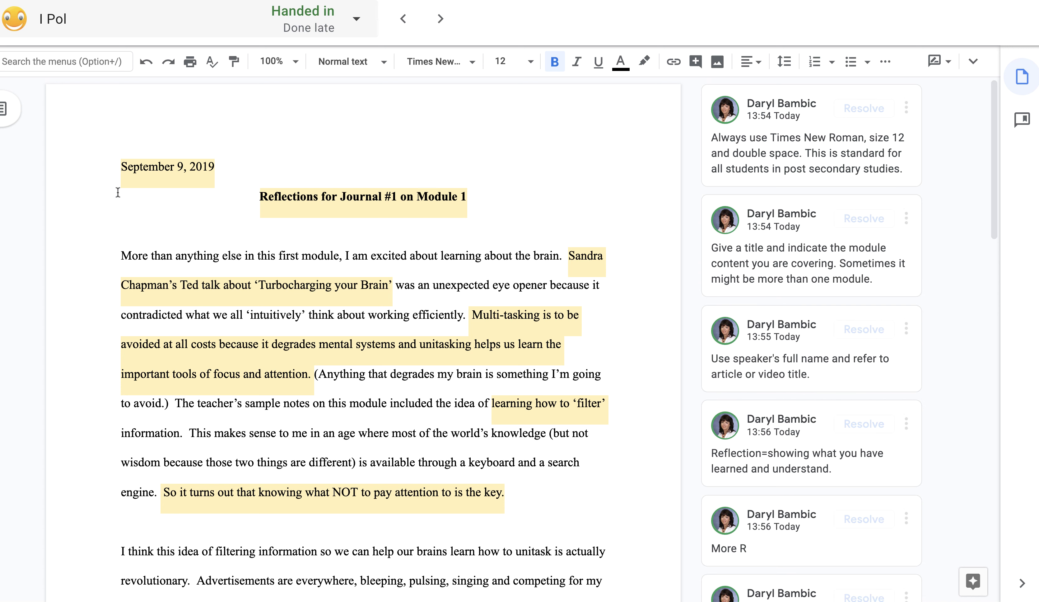
{"action": "left_click", "coordinate": [150, 168]}
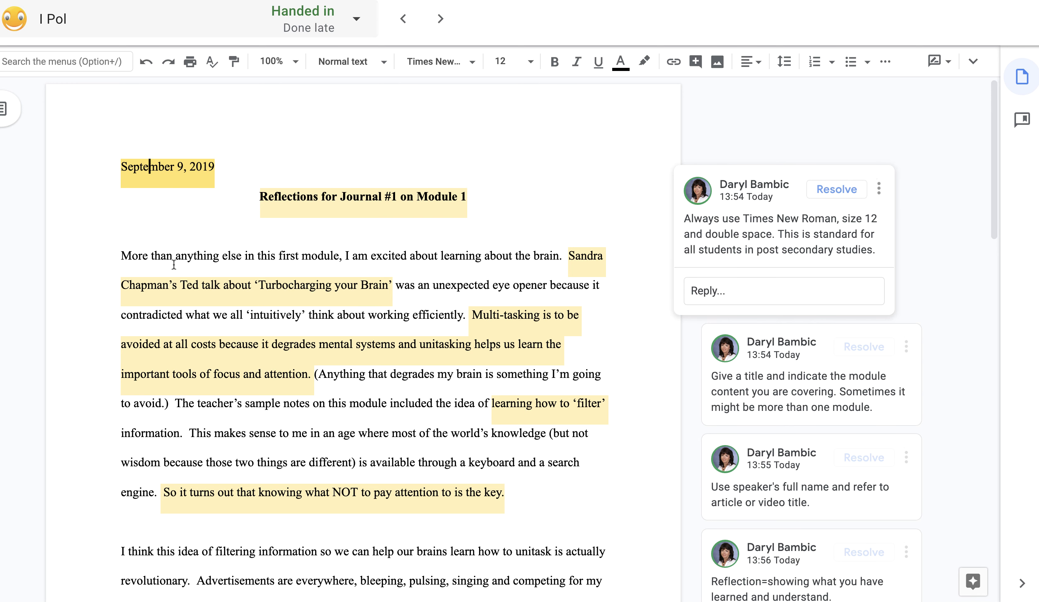
{"action": "left_click", "coordinate": [190, 211]}
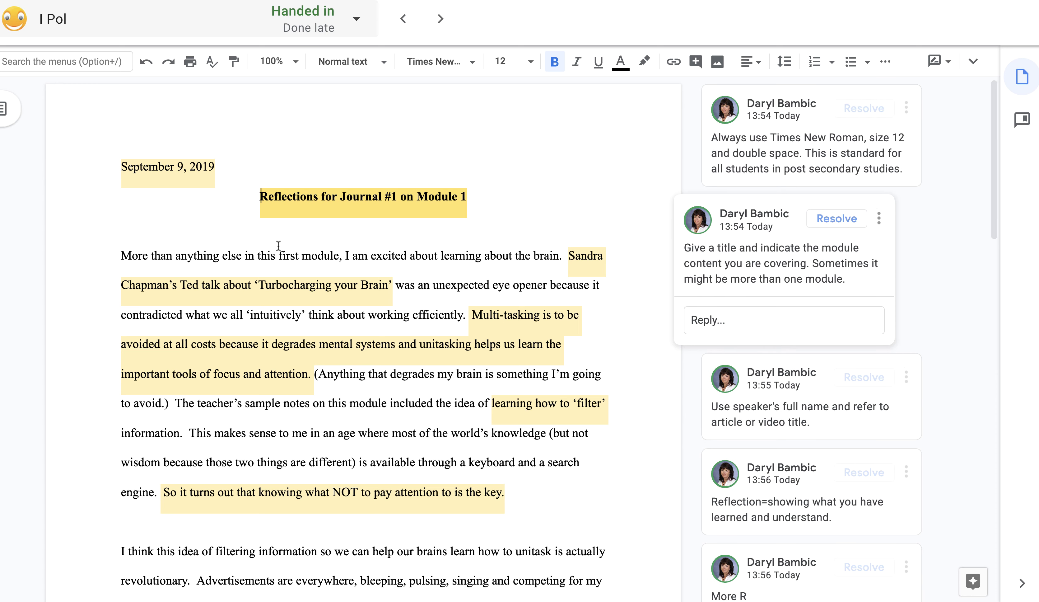
{"action": "scroll", "coordinate": [299, 260], "scroll_direction": "down", "scroll_amount": 2}
{"action": "left_click", "coordinate": [476, 162]}
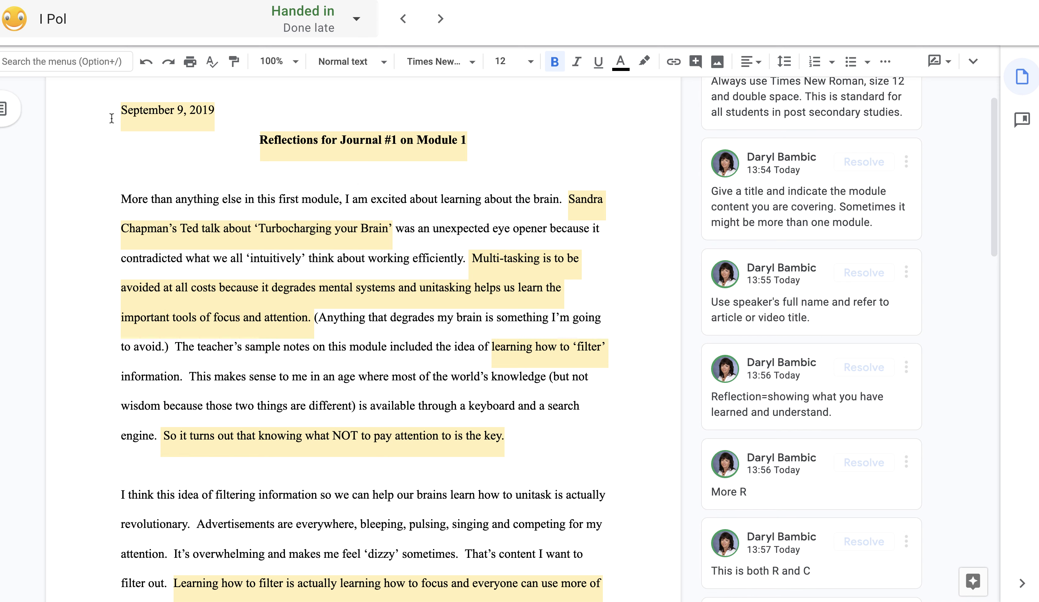
Select the whole journal and check its word count: 364 words over 2 pages.
{"action": "key", "text": "super+a"}
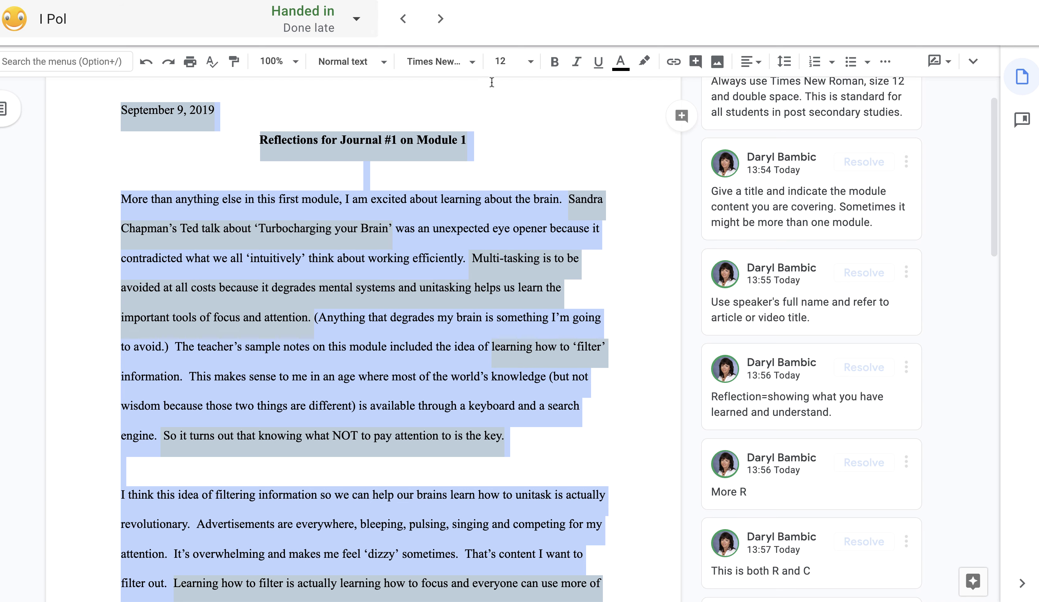
{"action": "left_click", "coordinate": [973, 61]}
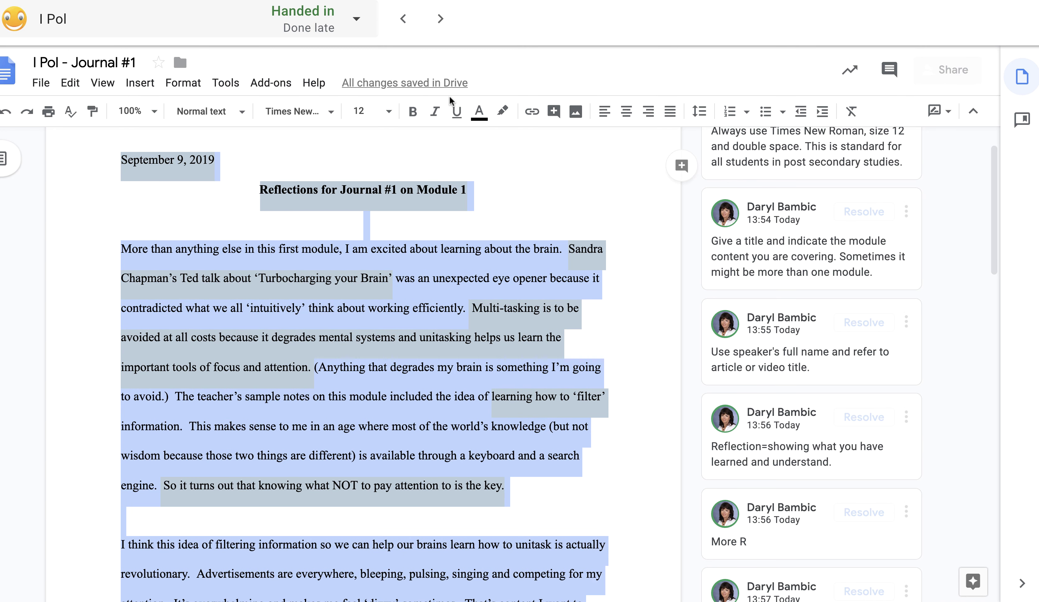
{"action": "left_click", "coordinate": [226, 83]}
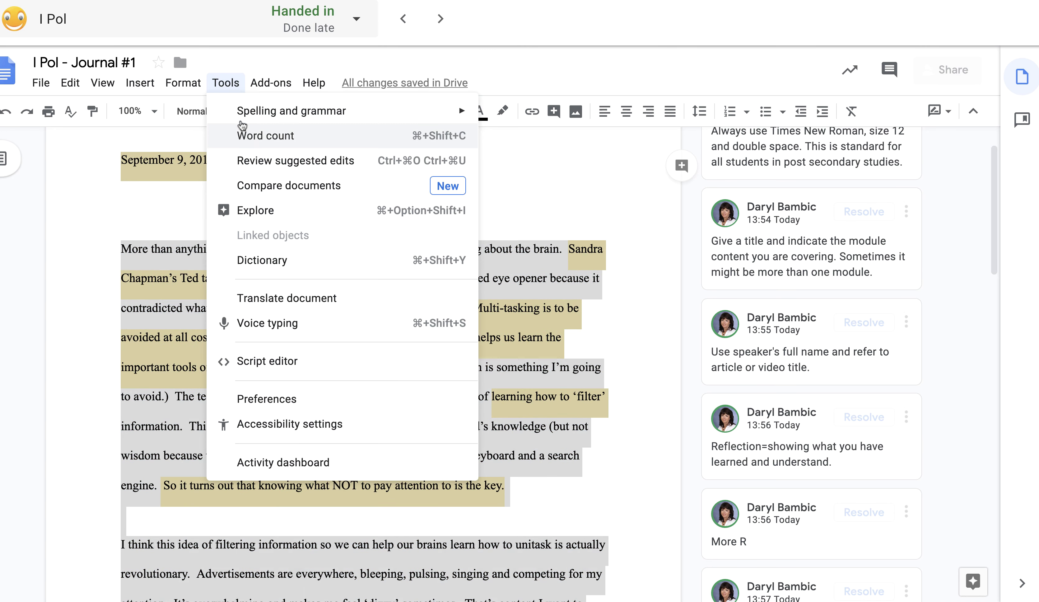
{"action": "left_click", "coordinate": [256, 142]}
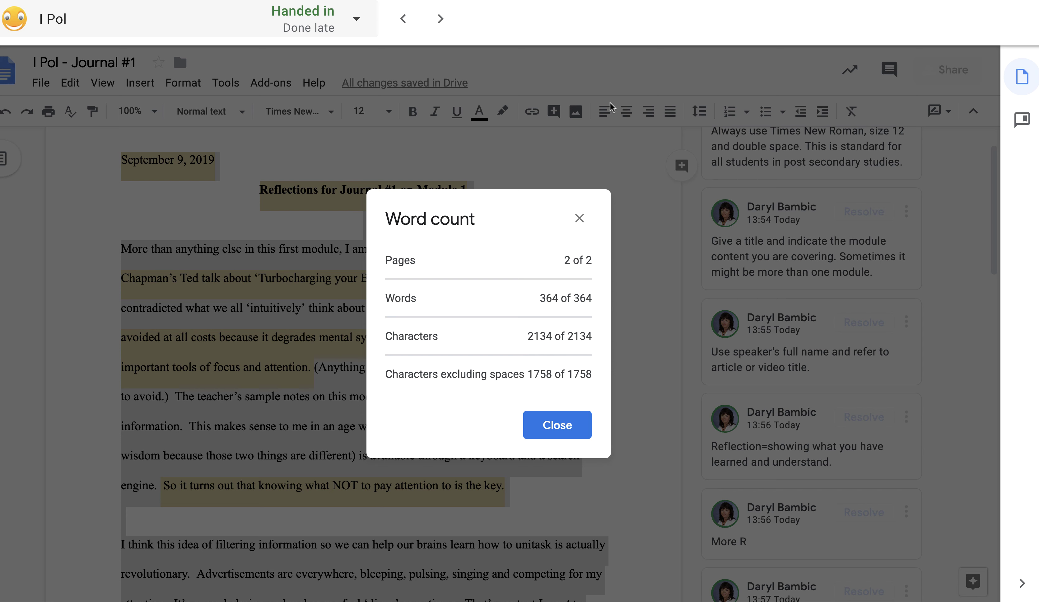
{"action": "left_click", "coordinate": [557, 426]}
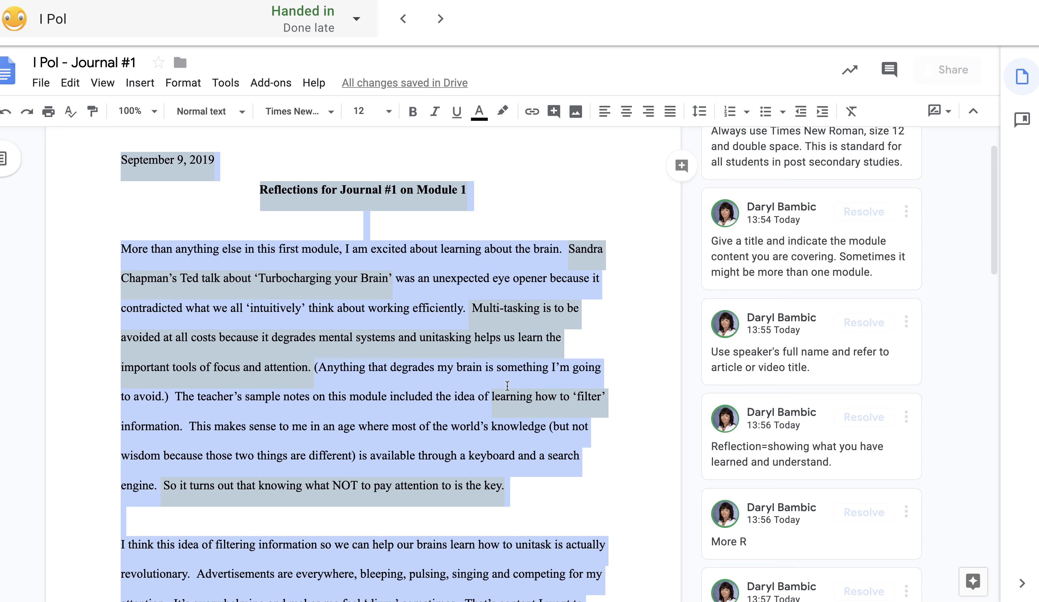
{"action": "left_click", "coordinate": [632, 342]}
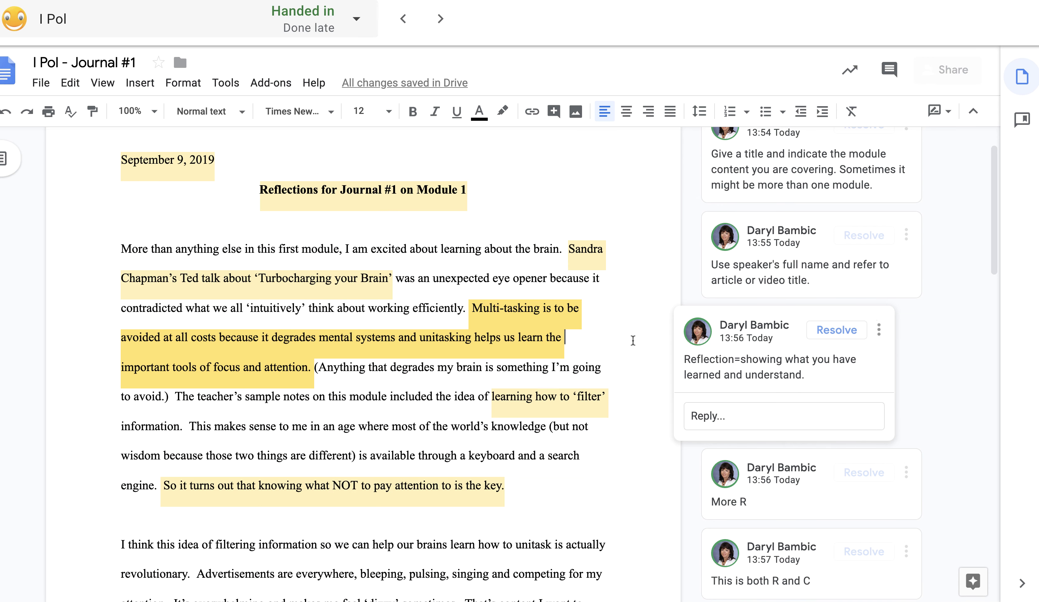
{"action": "scroll", "coordinate": [349, 325], "scroll_direction": "down", "scroll_amount": 2}
{"action": "scroll", "coordinate": [343, 329], "scroll_direction": "up", "scroll_amount": 2}
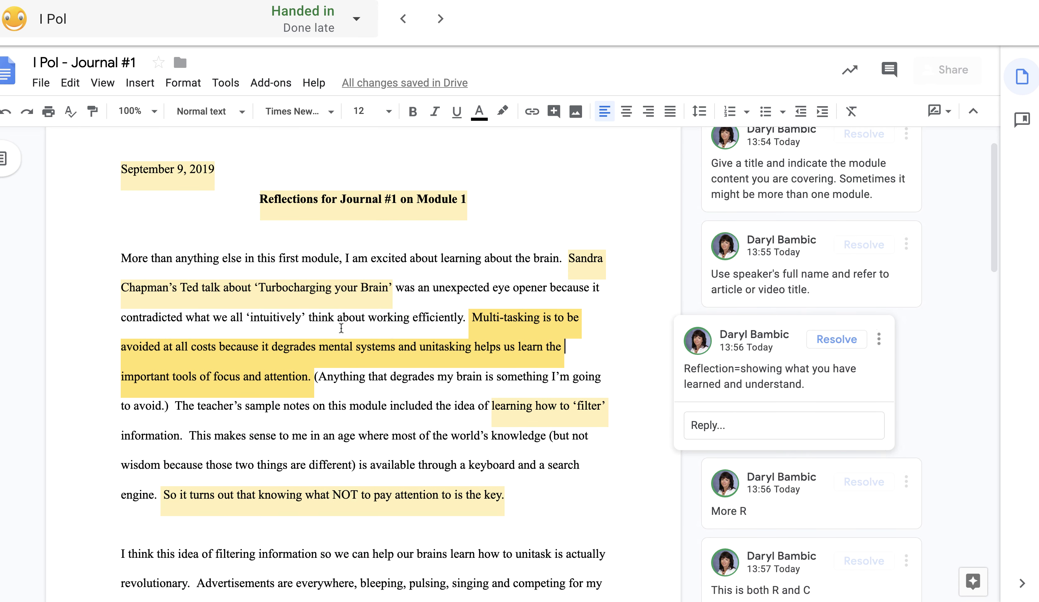
{"action": "left_click", "coordinate": [545, 502]}
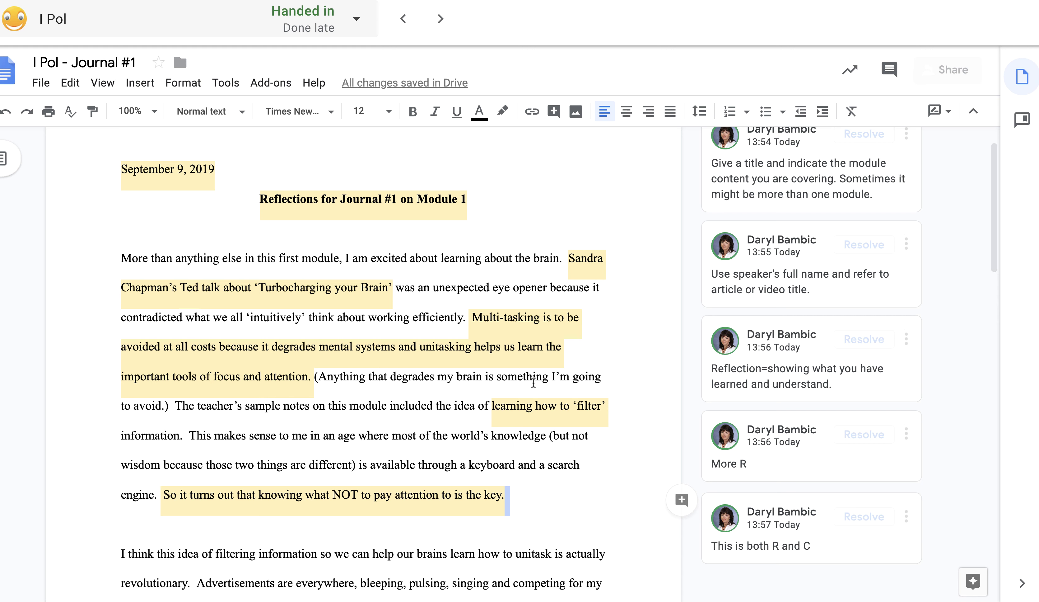
{"action": "left_click", "coordinate": [591, 265]}
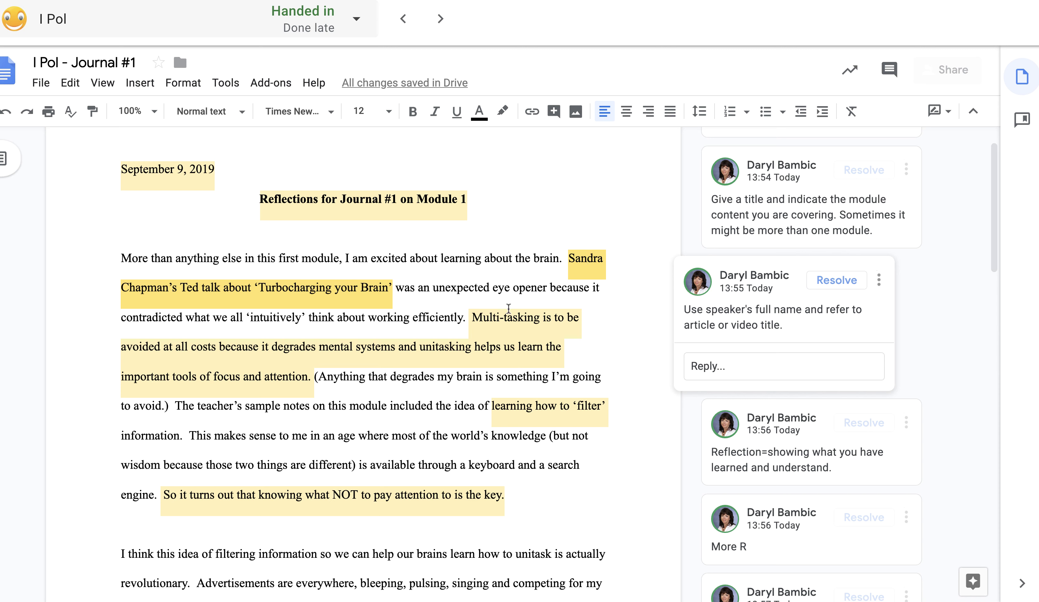
{"action": "left_click", "coordinate": [530, 326]}
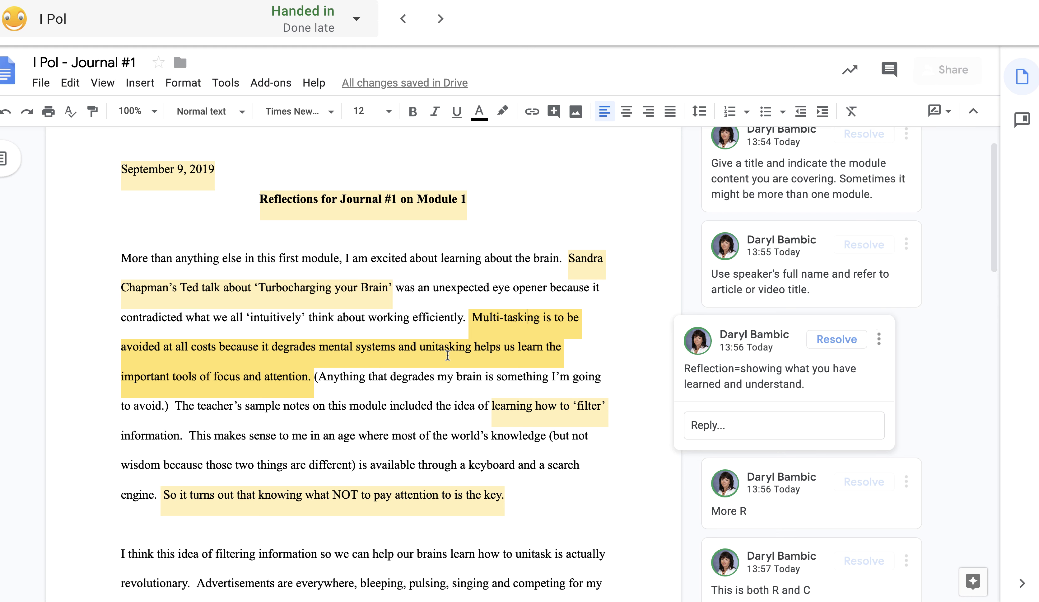
{"action": "scroll", "coordinate": [449, 351], "scroll_direction": "down", "scroll_amount": 1}
{"action": "scroll", "coordinate": [447, 355], "scroll_direction": "down", "scroll_amount": 1}
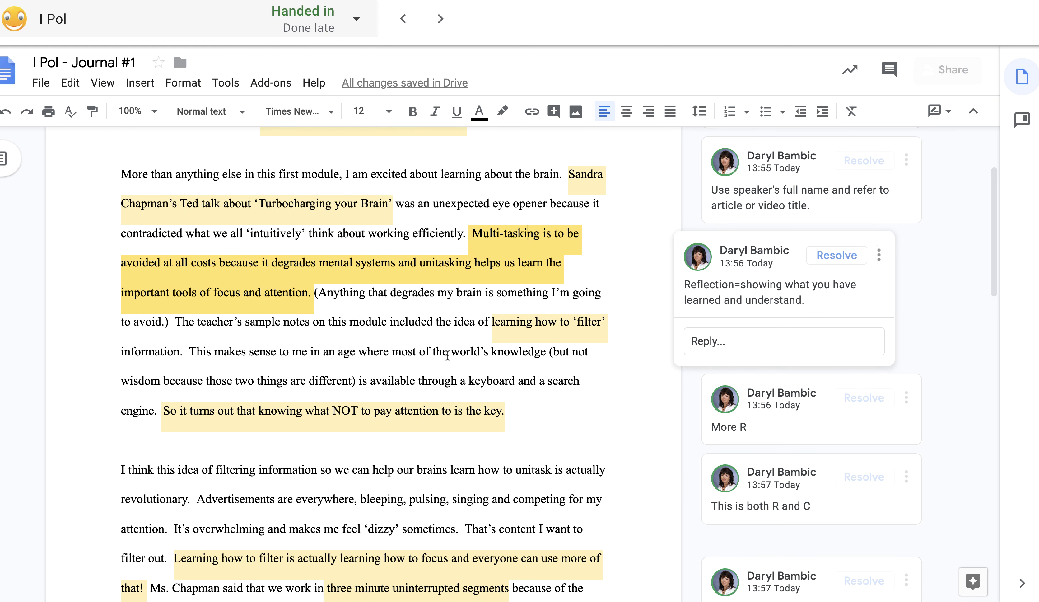
{"action": "scroll", "coordinate": [447, 355], "scroll_direction": "down", "scroll_amount": 2}
{"action": "left_click", "coordinate": [318, 234]}
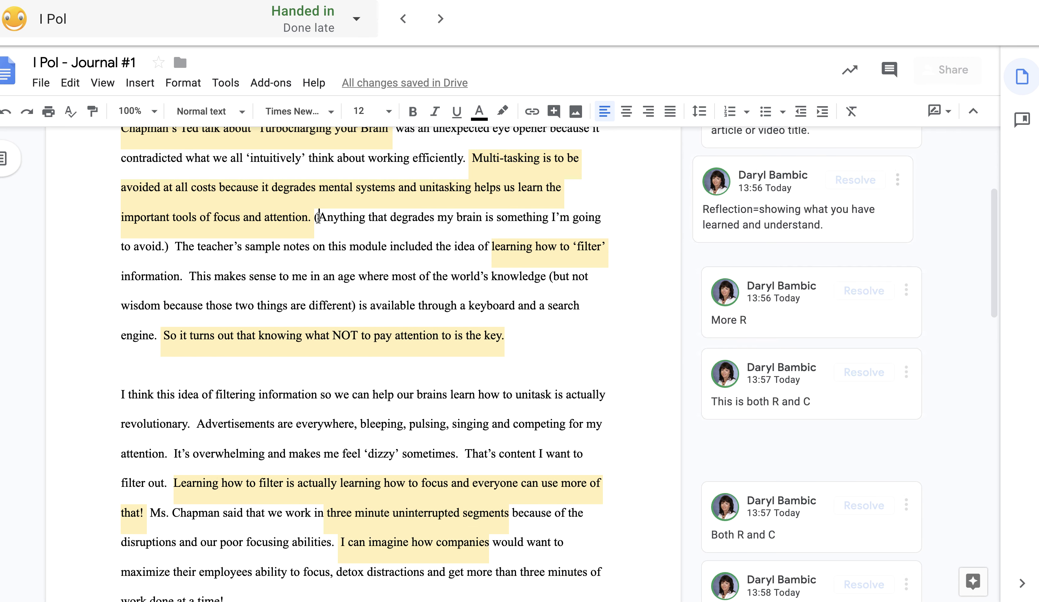
{"action": "double_click", "coordinate": [338, 222]}
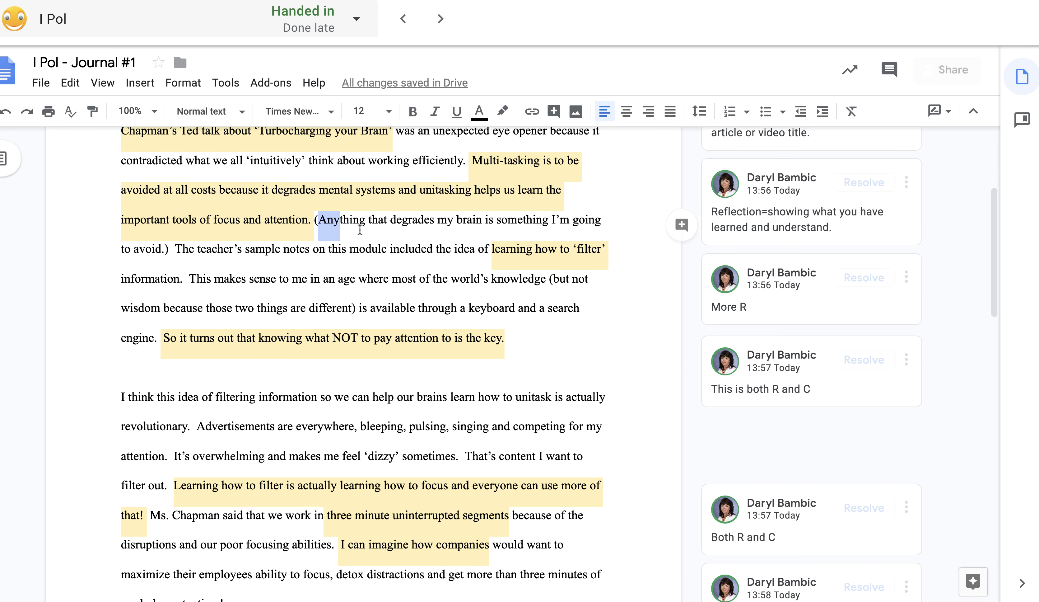
{"action": "left_click", "coordinate": [366, 218]}
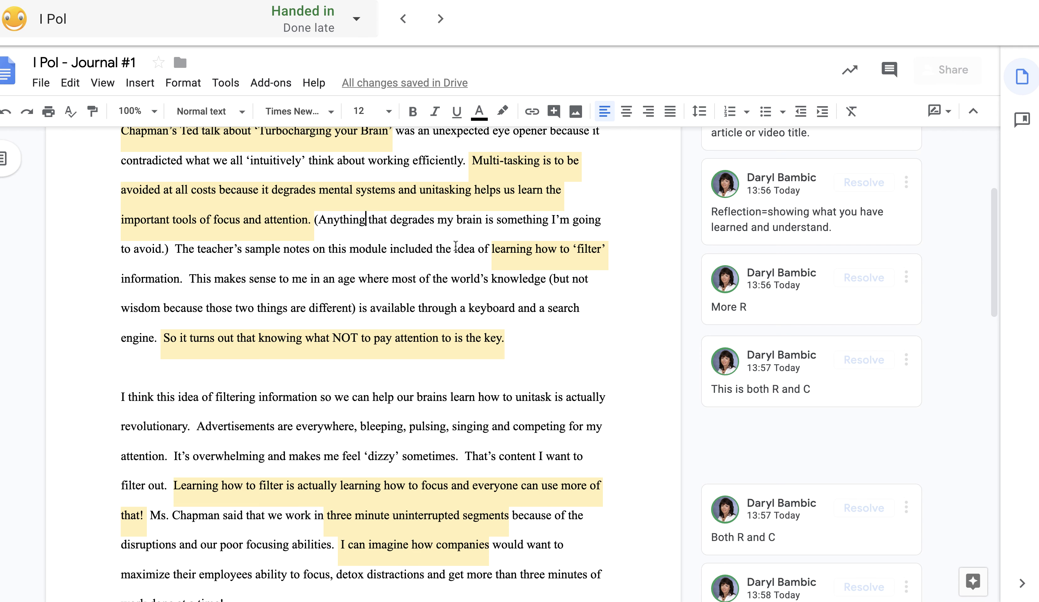
{"action": "left_click", "coordinate": [551, 251]}
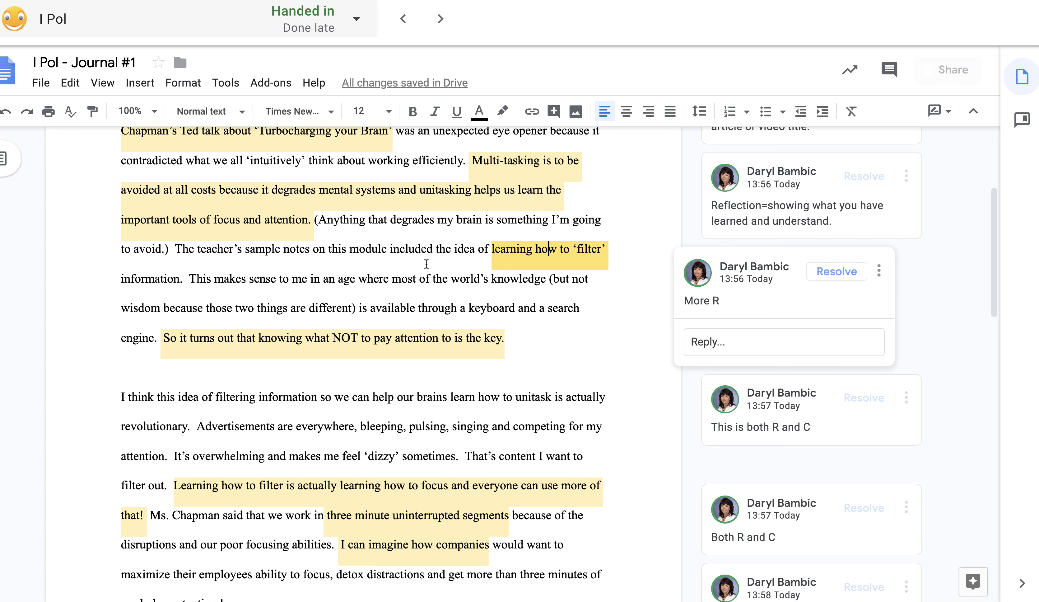
{"action": "left_click", "coordinate": [632, 273]}
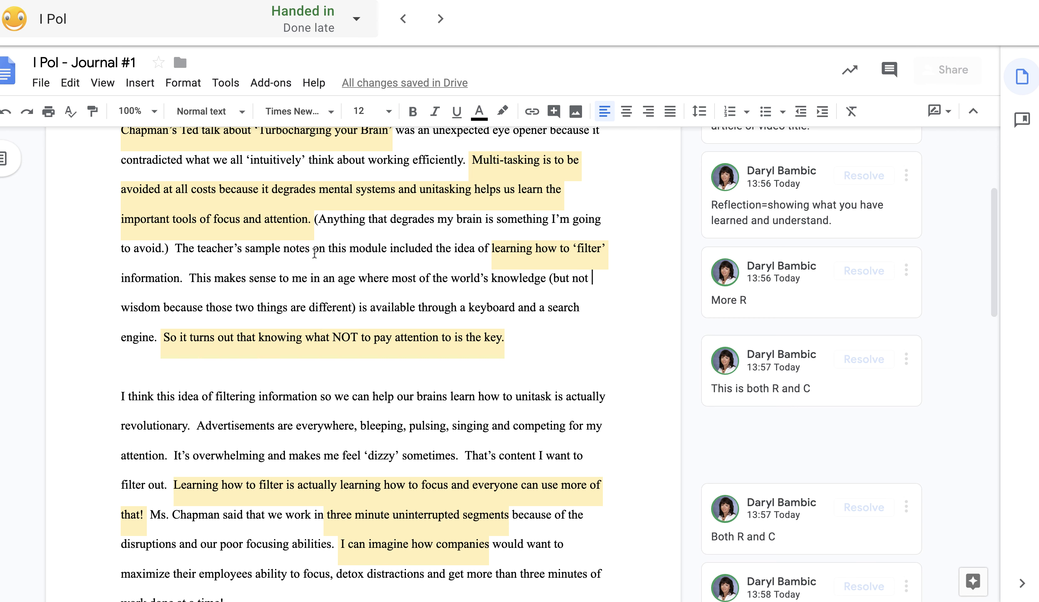
{"action": "scroll", "coordinate": [406, 258], "scroll_direction": "down", "scroll_amount": 1}
{"action": "left_click", "coordinate": [576, 248]}
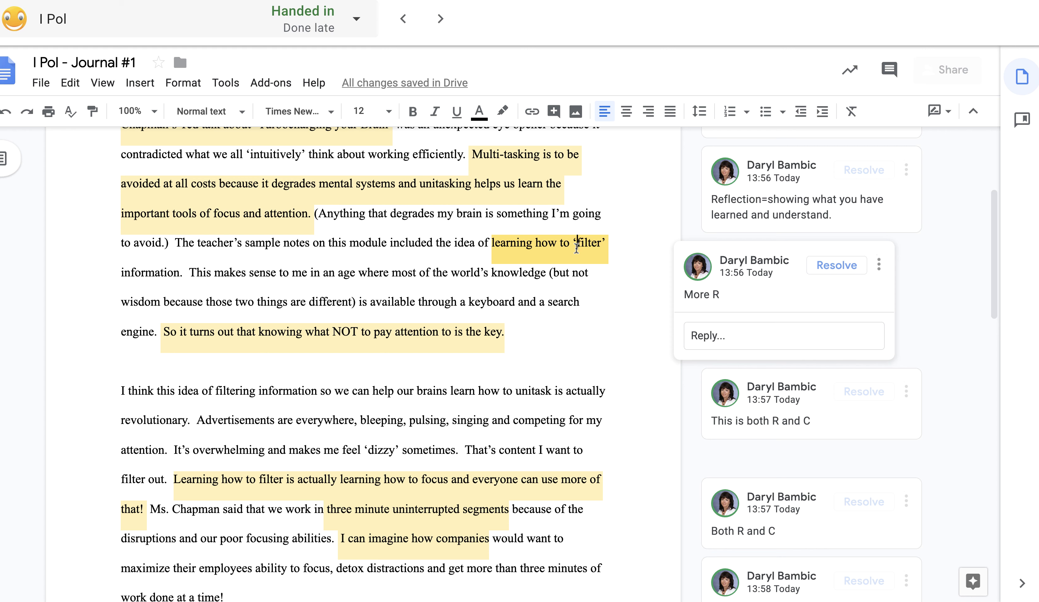
{"action": "left_click", "coordinate": [603, 319]}
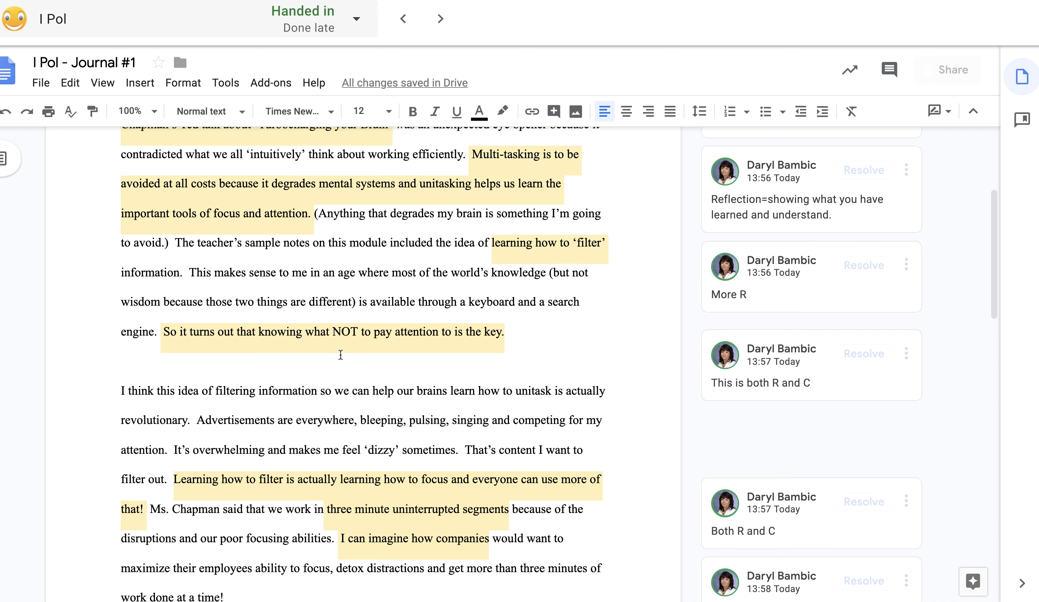
{"action": "left_click", "coordinate": [327, 335]}
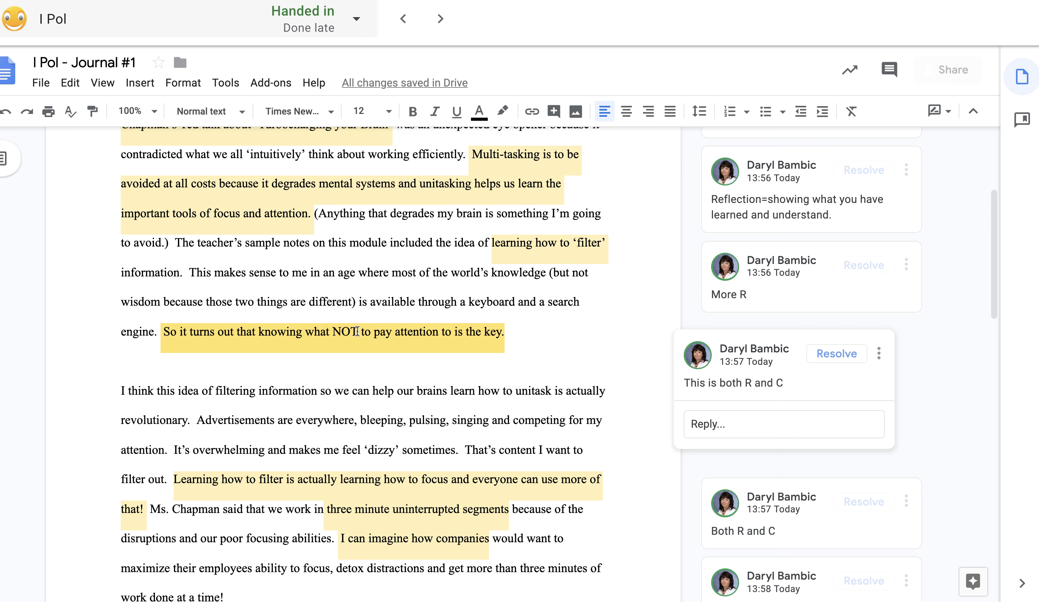
{"action": "double_click", "coordinate": [548, 336]}
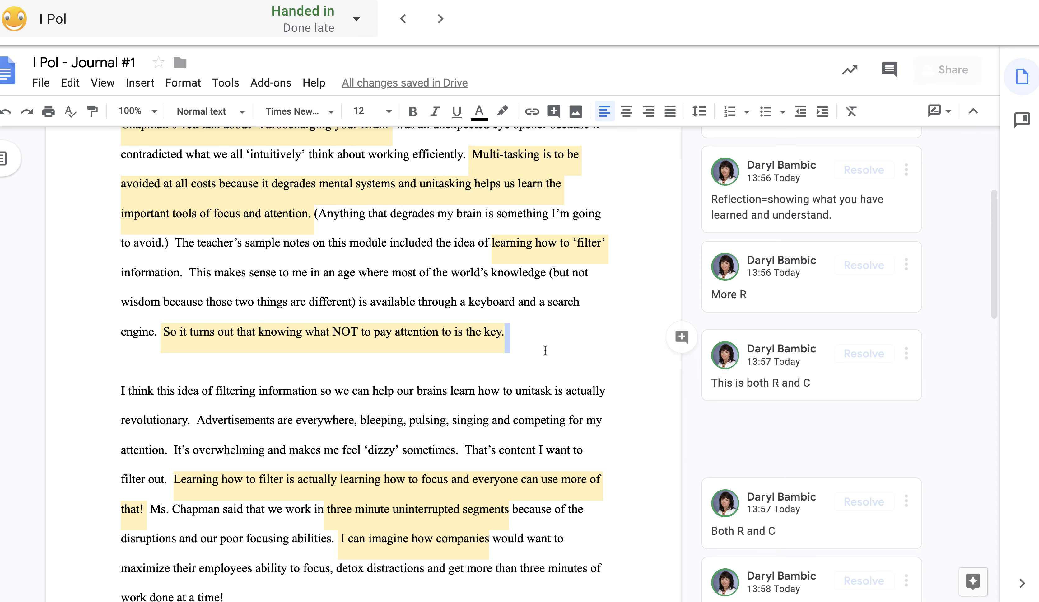
{"action": "scroll", "coordinate": [545, 351], "scroll_direction": "down", "scroll_amount": 2}
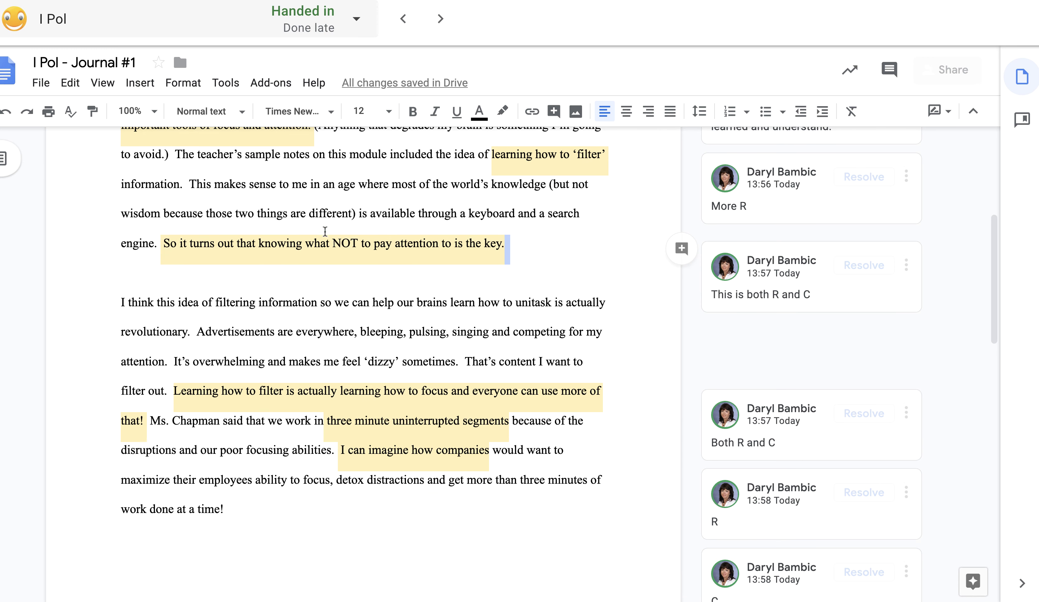
{"action": "scroll", "coordinate": [469, 325], "scroll_direction": "down", "scroll_amount": 2}
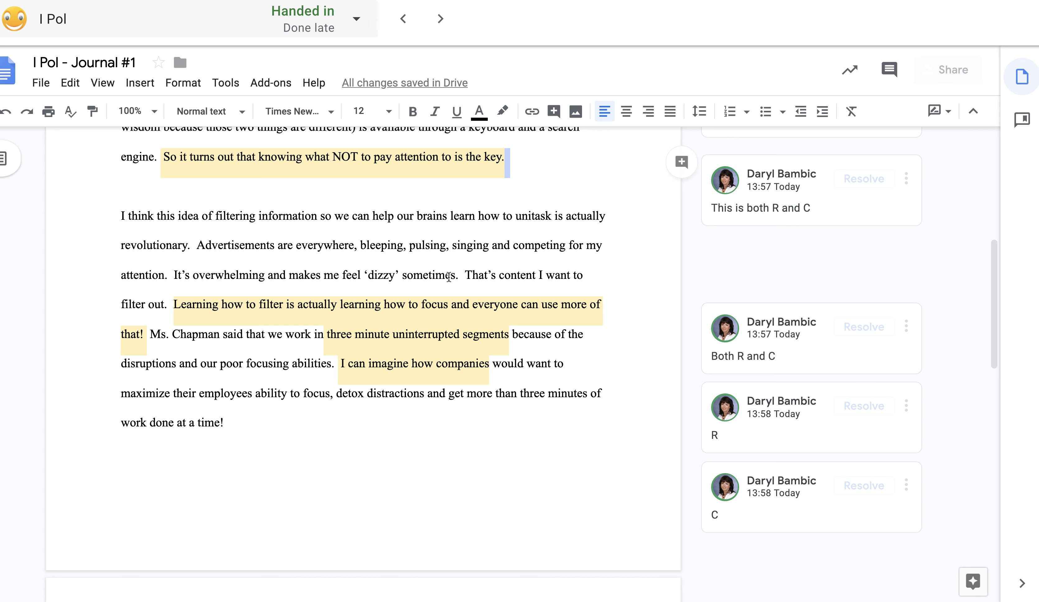
{"action": "scroll", "coordinate": [449, 276], "scroll_direction": "down", "scroll_amount": 2}
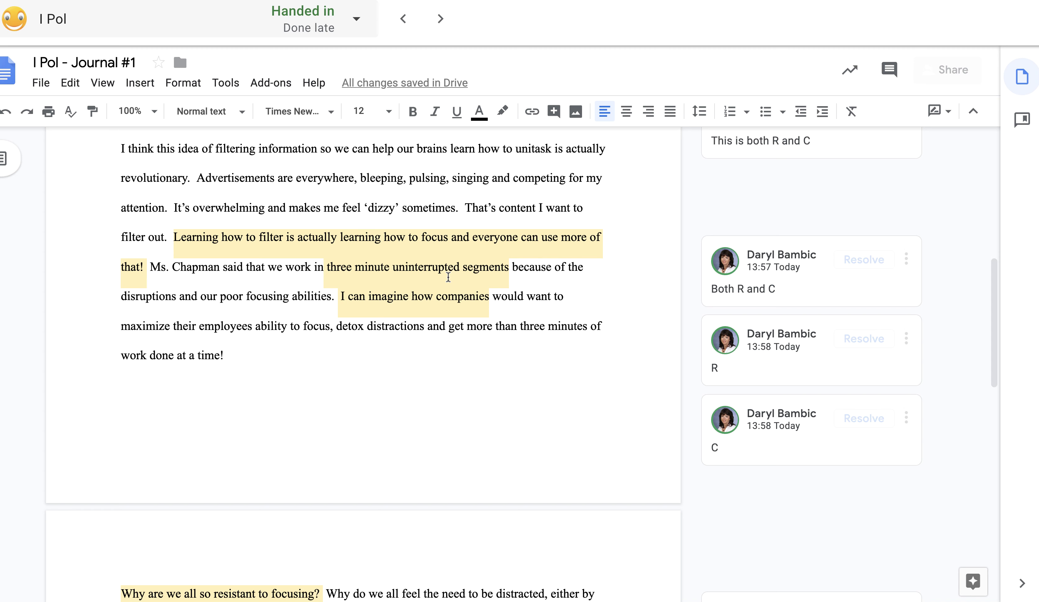
{"action": "left_click", "coordinate": [172, 267]}
{"action": "left_click", "coordinate": [151, 268]}
{"action": "left_click", "coordinate": [167, 268]}
Suggest replacing 'es' in 'employees' with s', then select the exclamation mark after 'time'.
{"action": "key", "text": "BackSpace"}
{"action": "key", "text": "BackSpace"}
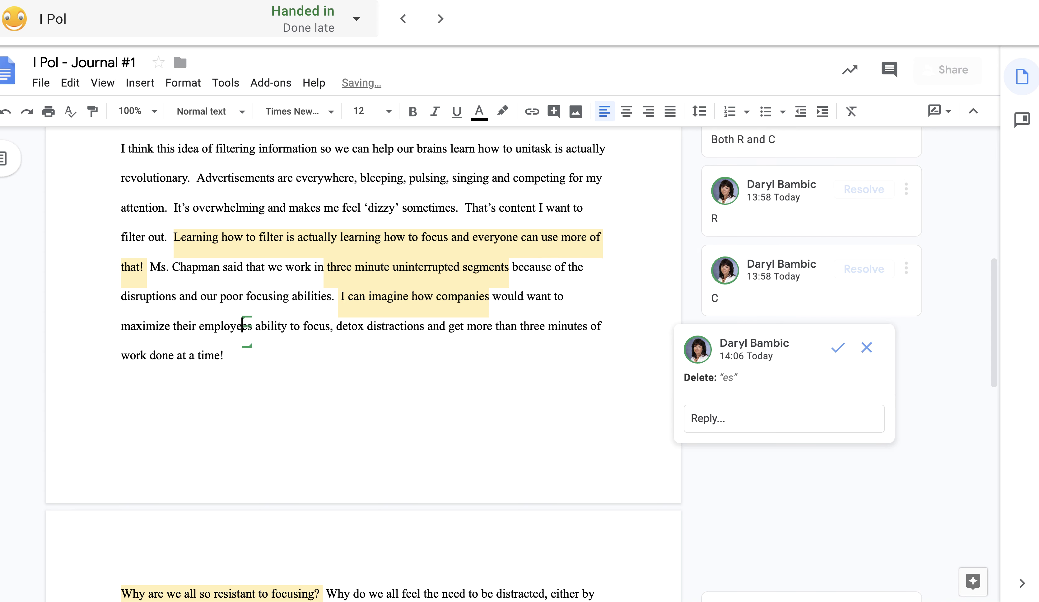
{"action": "type", "text": "s"}
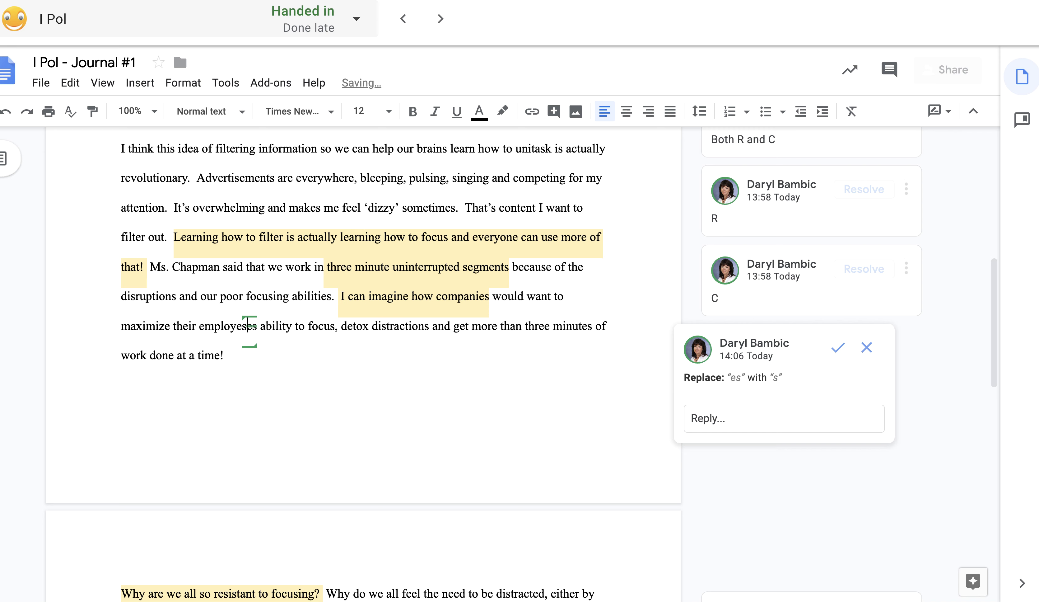
{"action": "type", "text": "'"}
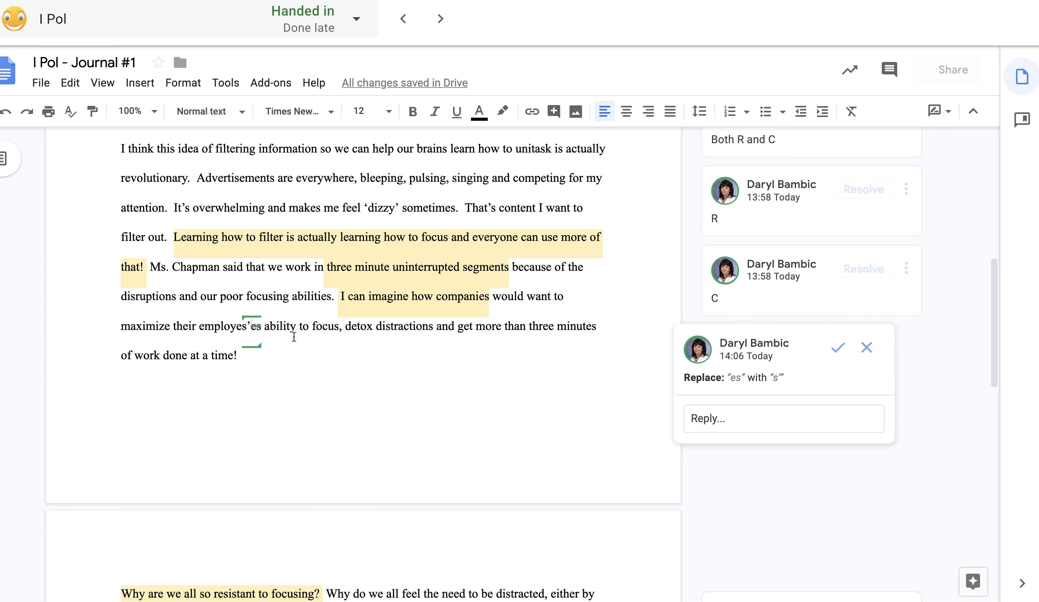
{"action": "left_click_drag", "start_coordinate": [238, 358], "coordinate": [236, 356]}
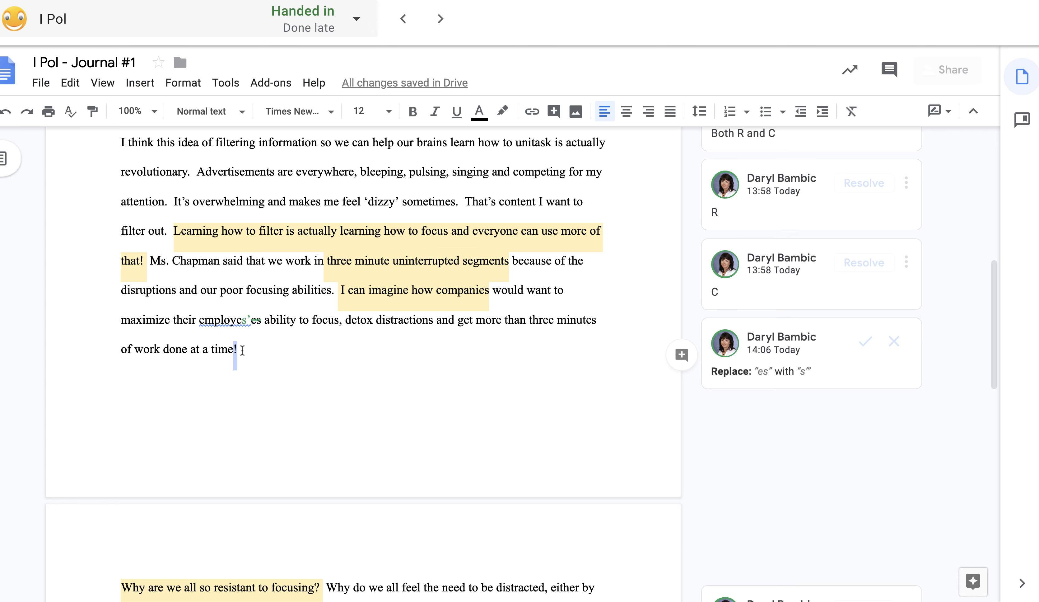
{"action": "scroll", "coordinate": [337, 387], "scroll_direction": "down", "scroll_amount": 2}
{"action": "left_click", "coordinate": [341, 389]}
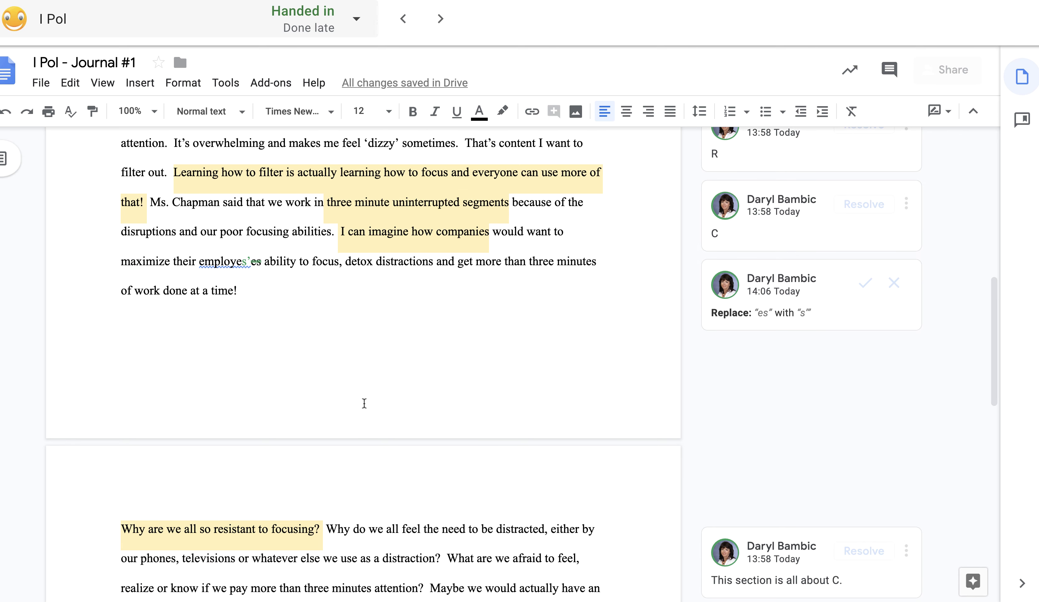
{"action": "scroll", "coordinate": [386, 351], "scroll_direction": "up", "scroll_amount": 3}
{"action": "left_click", "coordinate": [366, 285]}
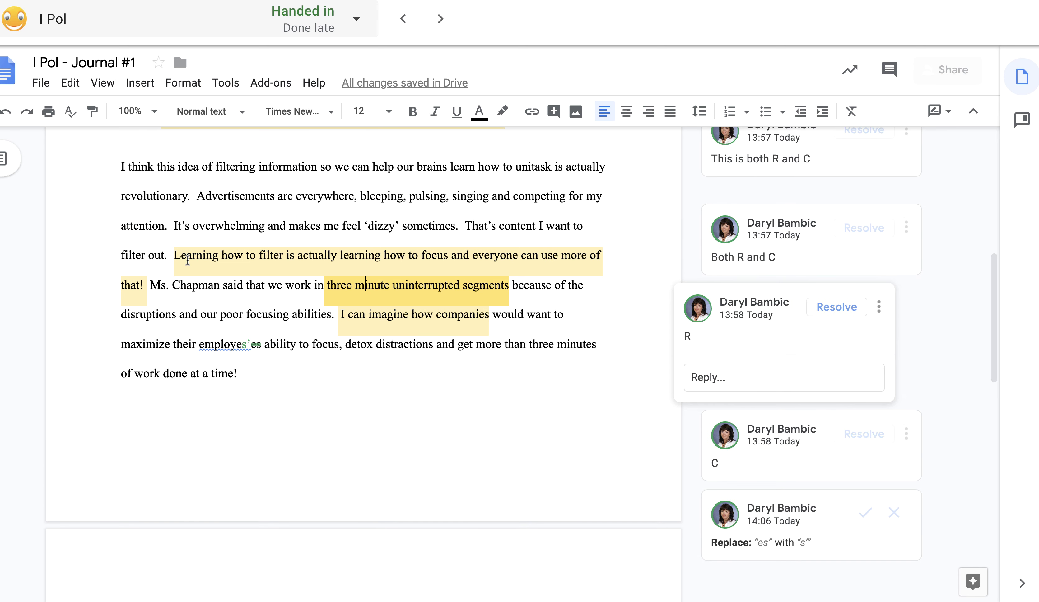
{"action": "left_click", "coordinate": [175, 255]}
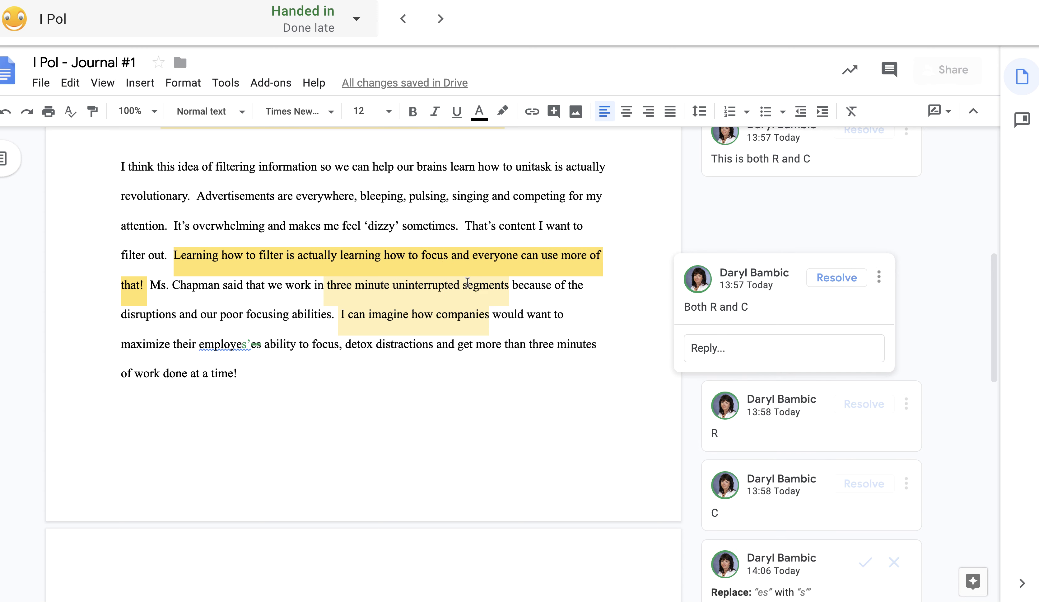
{"action": "left_click", "coordinate": [423, 313]}
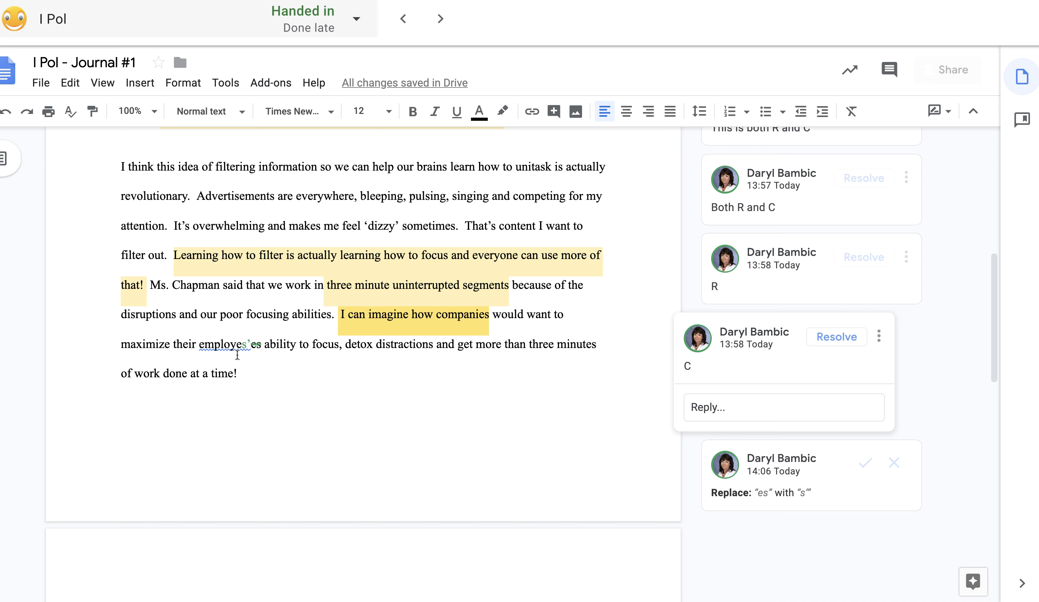
{"action": "left_click", "coordinate": [231, 346]}
Apply the spelling suggestion changing "employes'es" to "employees'" in the first page's last paragraph.
{"action": "left_click", "coordinate": [237, 345]}
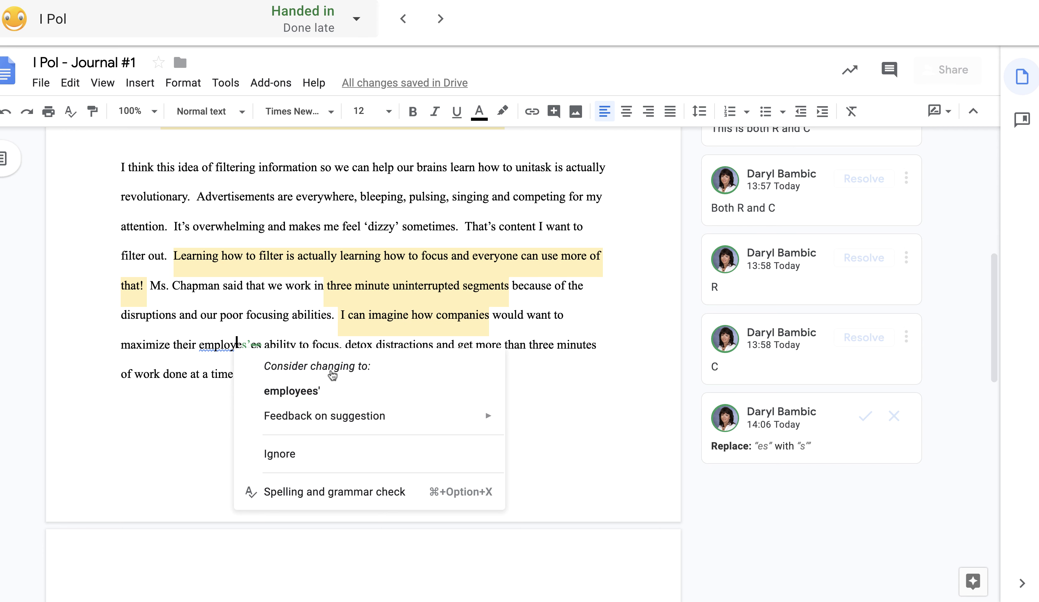
{"action": "left_click", "coordinate": [283, 391]}
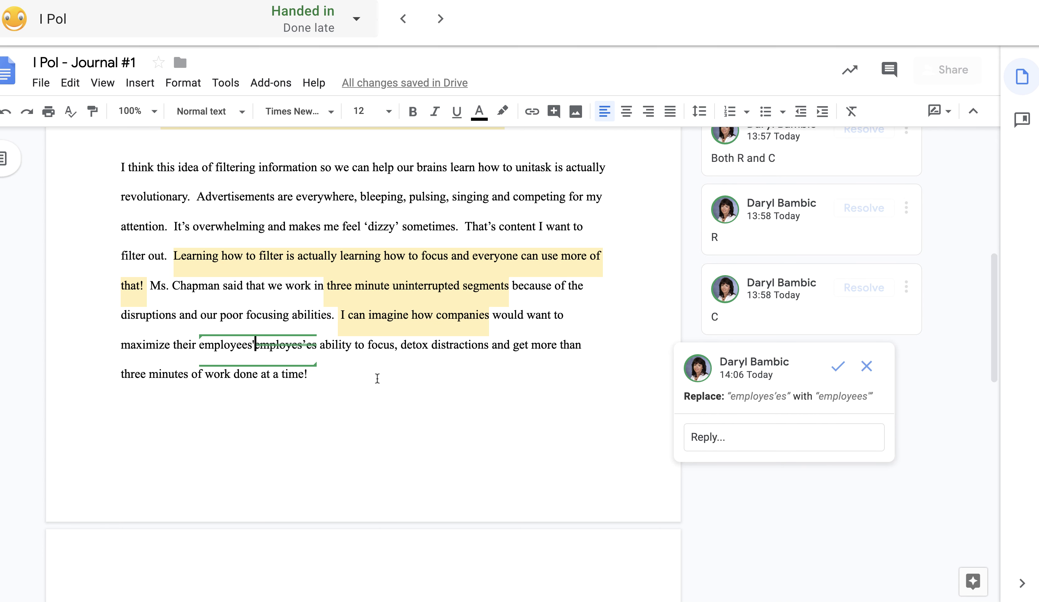
{"action": "scroll", "coordinate": [376, 380], "scroll_direction": "down", "scroll_amount": 3}
{"action": "scroll", "coordinate": [376, 381], "scroll_direction": "up", "scroll_amount": 3}
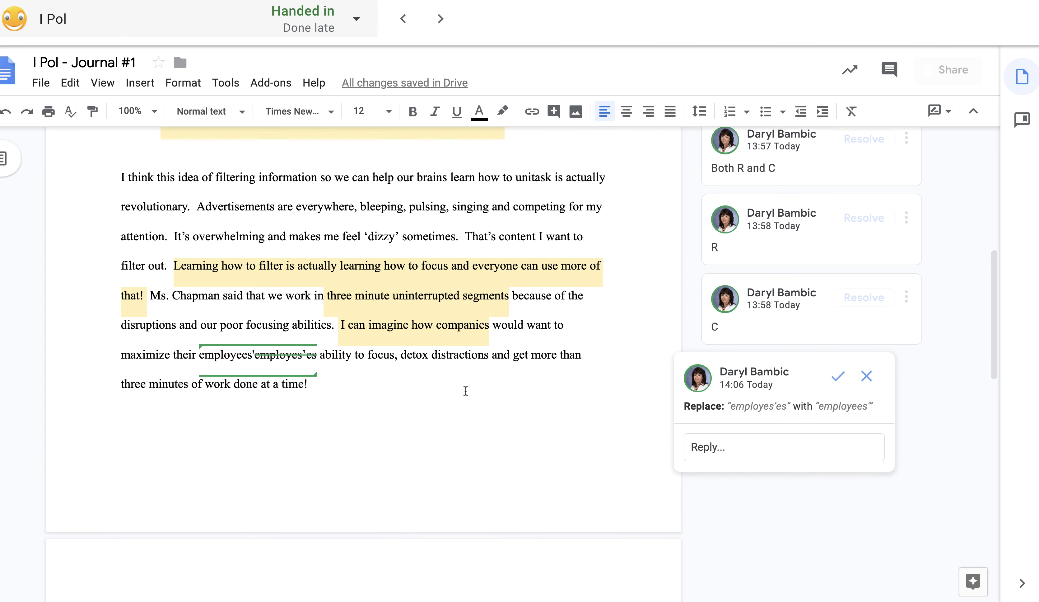
{"action": "scroll", "coordinate": [465, 391], "scroll_direction": "down", "scroll_amount": 5}
{"action": "scroll", "coordinate": [465, 390], "scroll_direction": "down", "scroll_amount": 5}
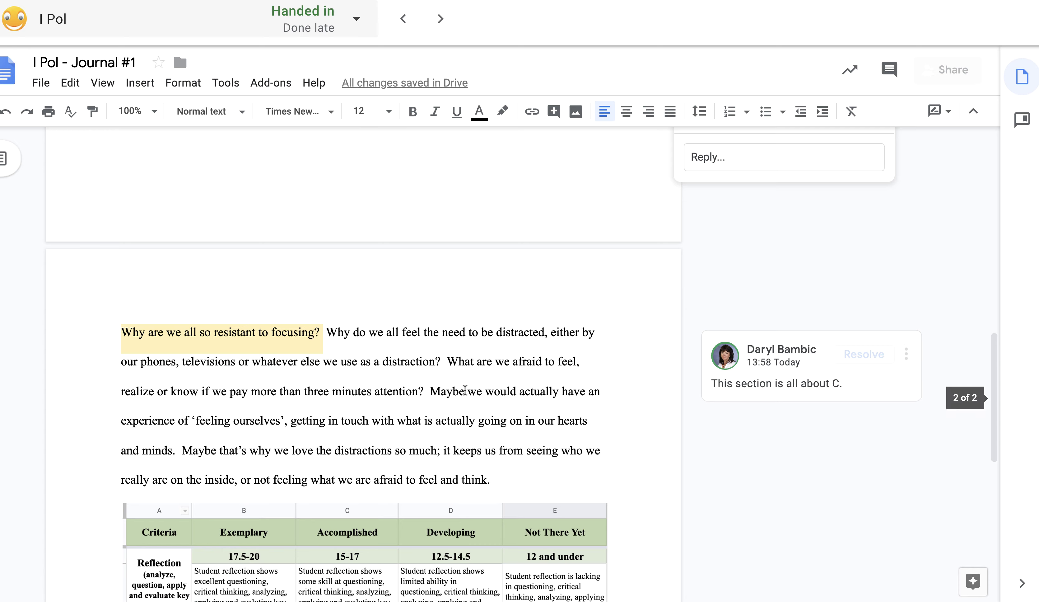
{"action": "scroll", "coordinate": [464, 388], "scroll_direction": "down", "scroll_amount": 1}
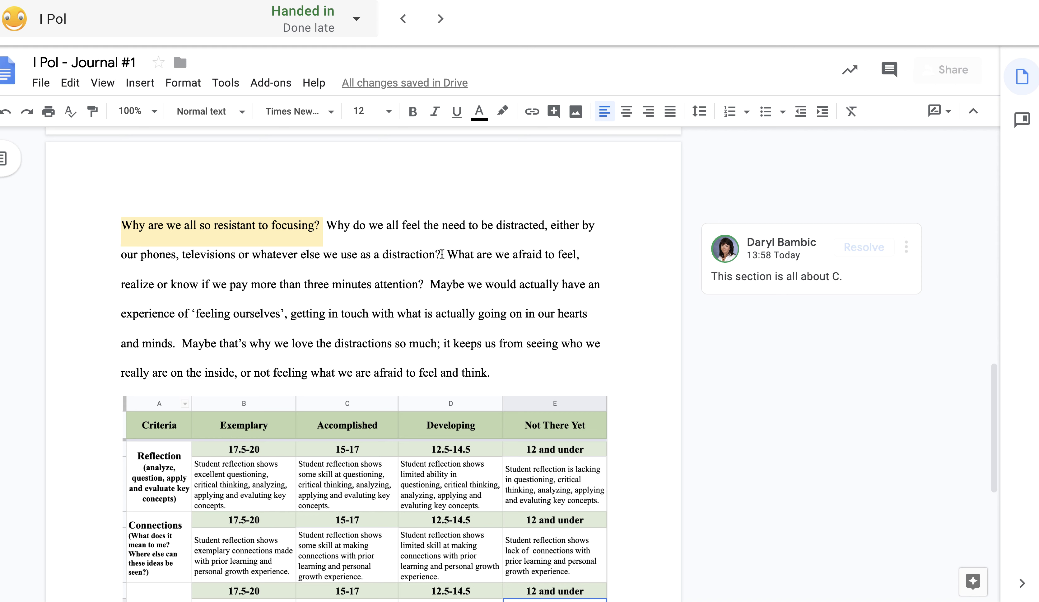
{"action": "left_click_drag", "start_coordinate": [441, 253], "coordinate": [383, 253]}
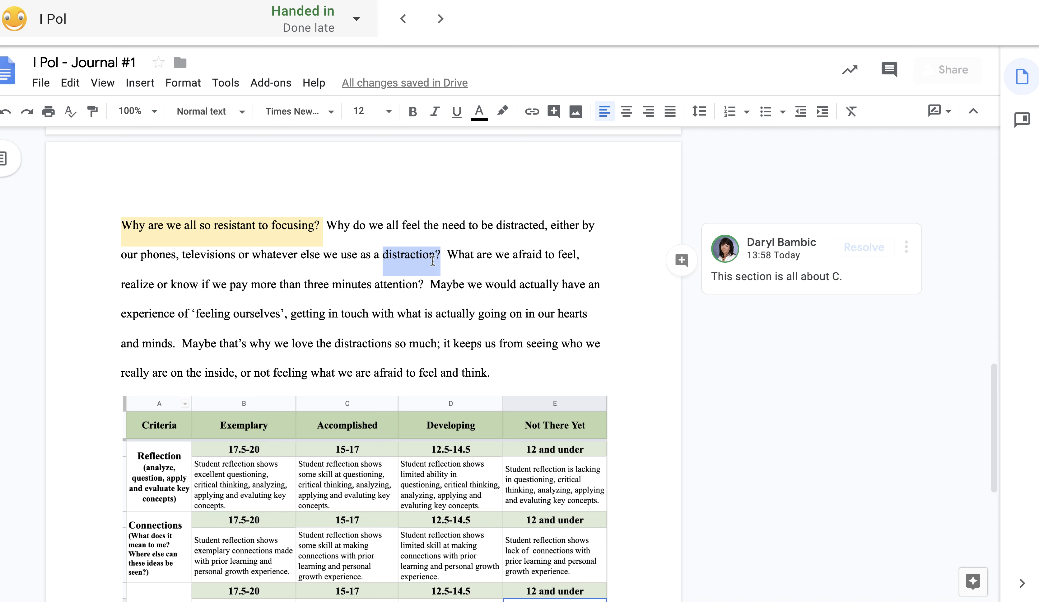
{"action": "left_click", "coordinate": [615, 253]}
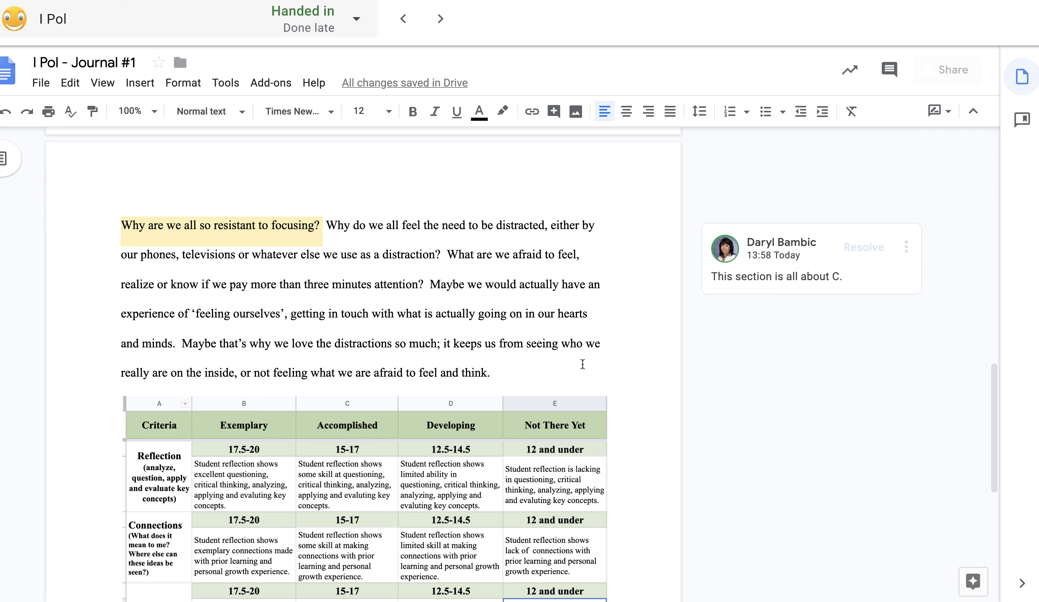
{"action": "scroll", "coordinate": [583, 364], "scroll_direction": "down", "scroll_amount": 5}
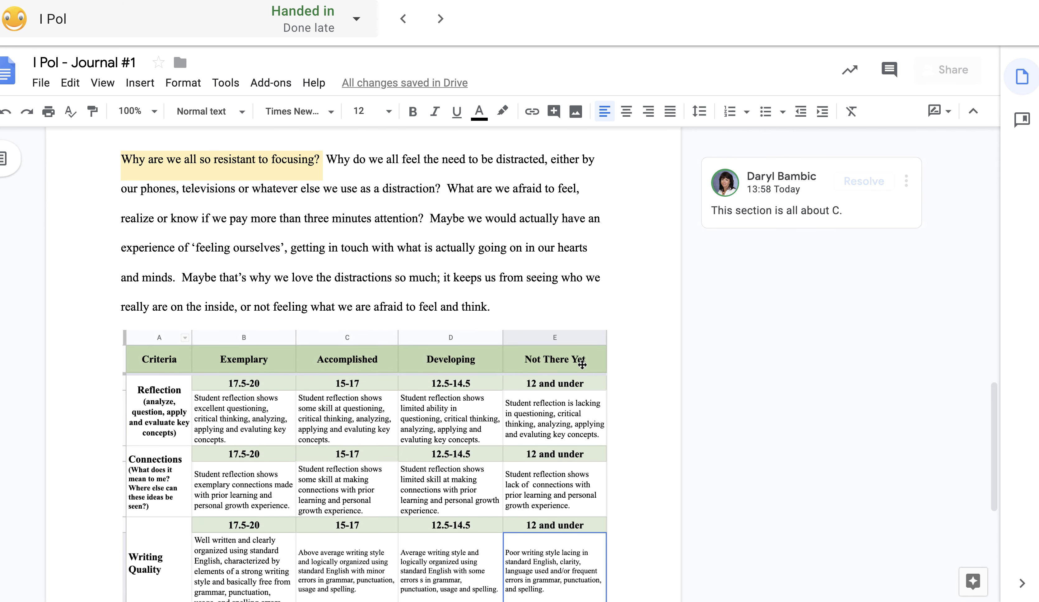
{"action": "scroll", "coordinate": [582, 364], "scroll_direction": "up", "scroll_amount": 6}
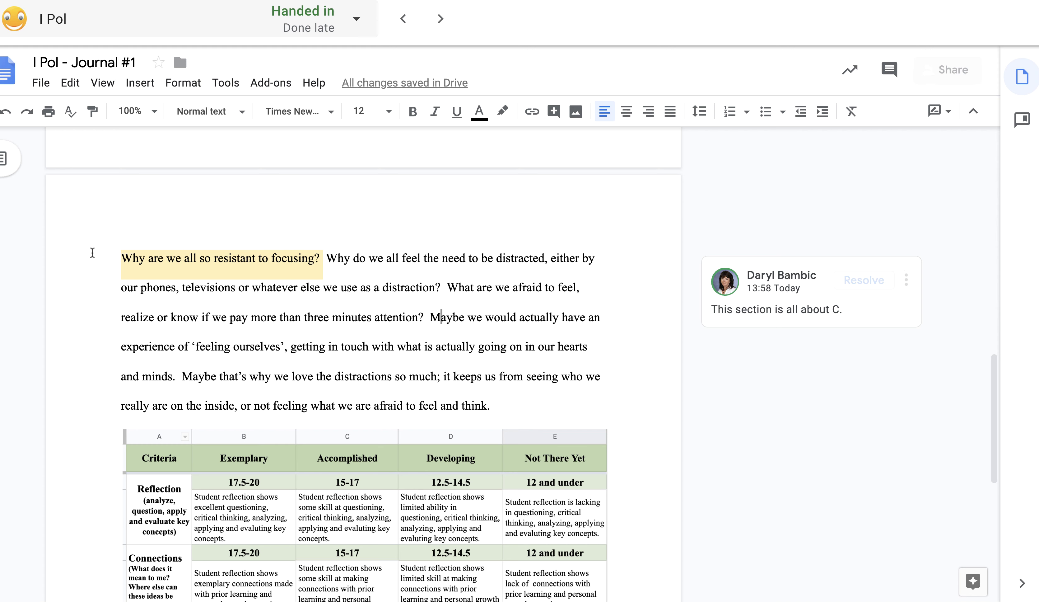
{"action": "left_click_drag", "start_coordinate": [90, 250], "coordinate": [520, 398]}
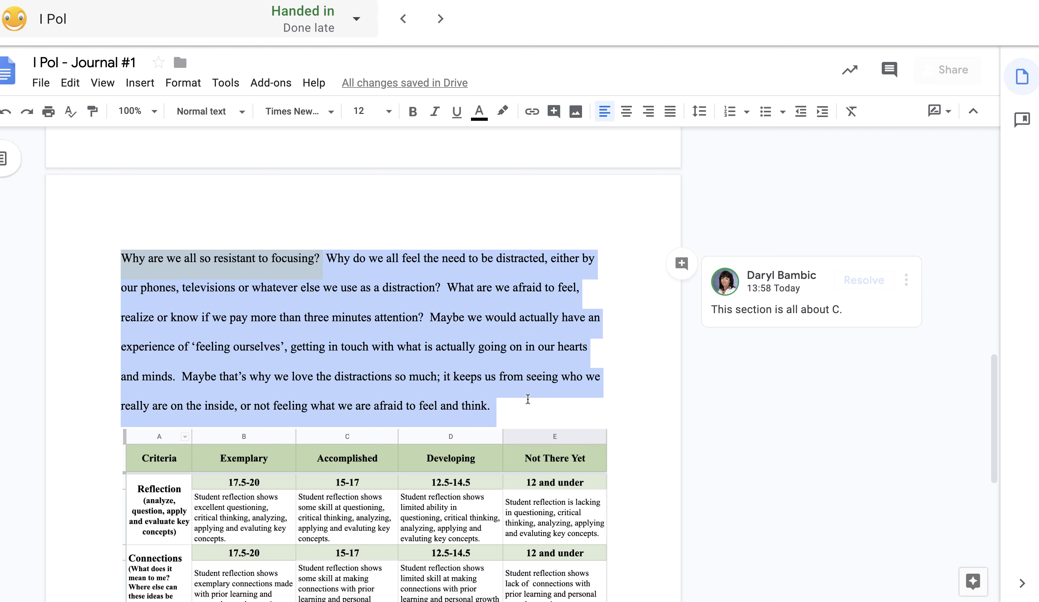
{"action": "left_click", "coordinate": [499, 408]}
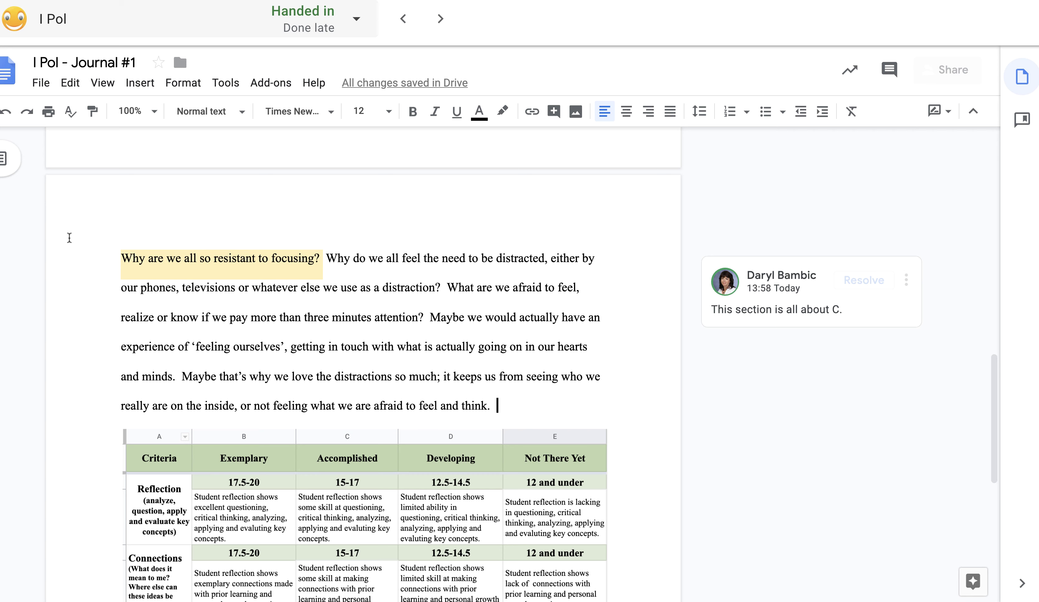
{"action": "left_click_drag", "start_coordinate": [70, 237], "coordinate": [607, 396]}
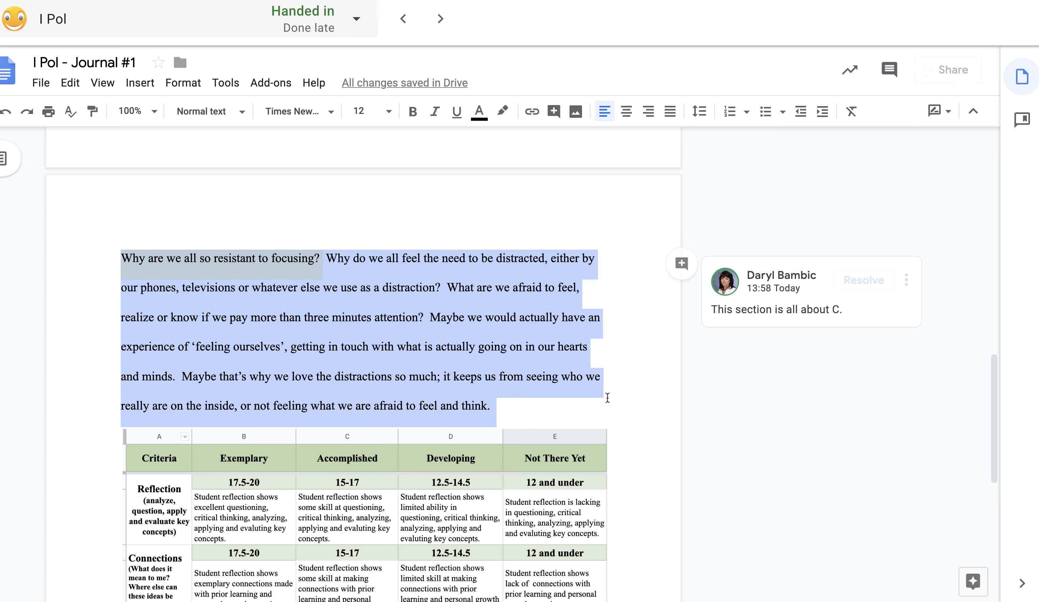
{"action": "left_click", "coordinate": [624, 390]}
{"action": "scroll", "coordinate": [623, 403], "scroll_direction": "down", "scroll_amount": 2}
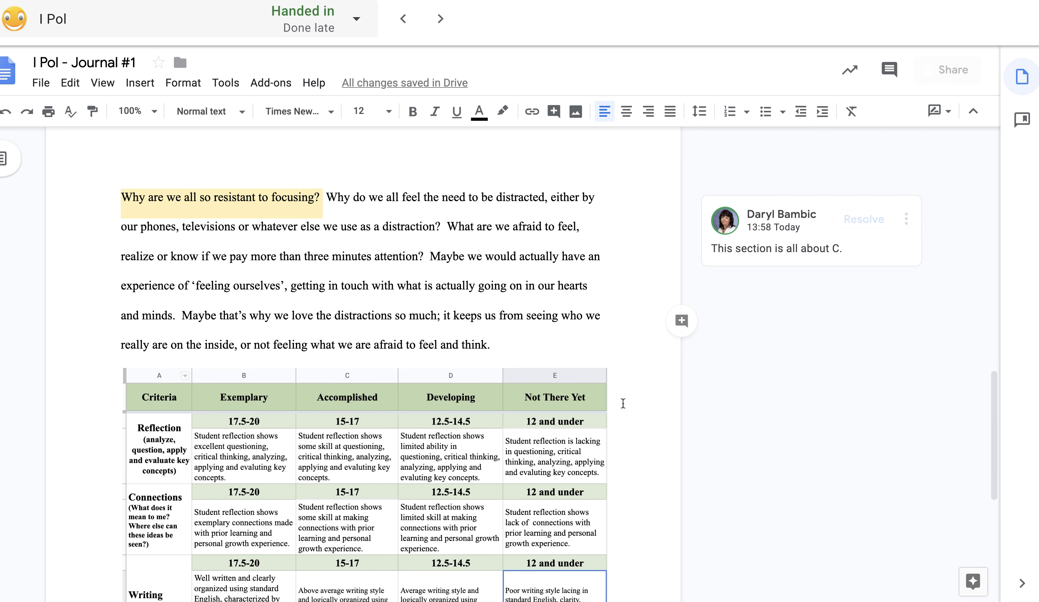
{"action": "scroll", "coordinate": [623, 403], "scroll_direction": "down", "scroll_amount": 5}
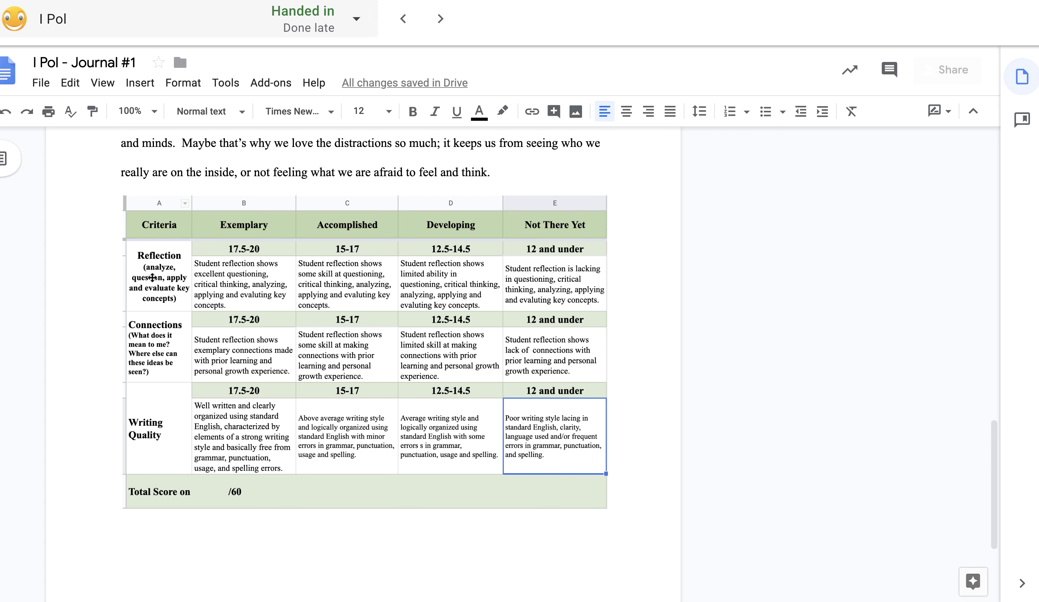
{"action": "scroll", "coordinate": [435, 321], "scroll_direction": "up", "scroll_amount": 3}
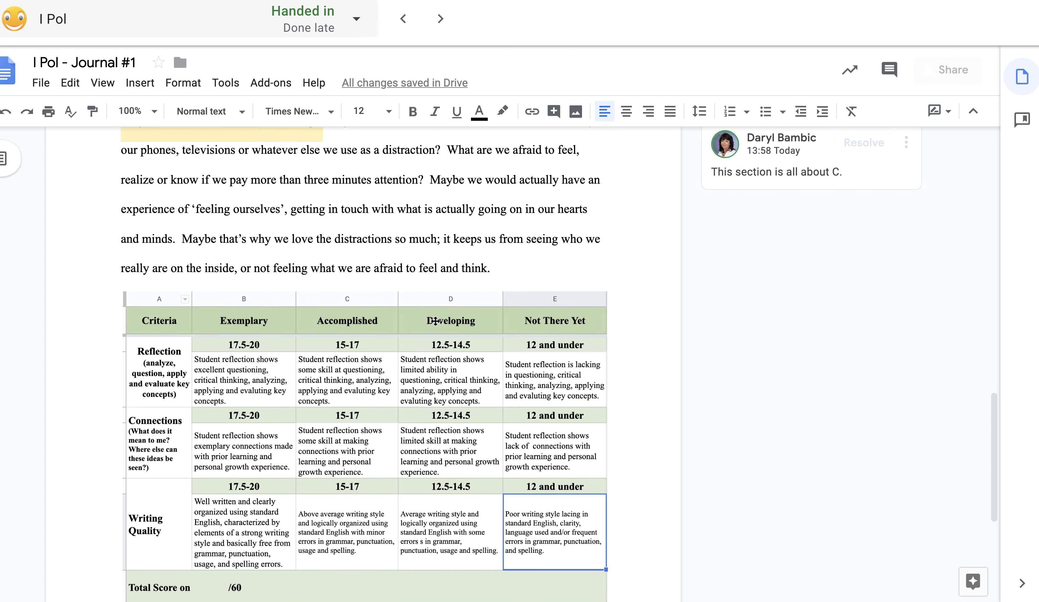
{"action": "scroll", "coordinate": [435, 321], "scroll_direction": "up", "scroll_amount": 8}
{"action": "scroll", "coordinate": [441, 351], "scroll_direction": "down", "scroll_amount": 3}
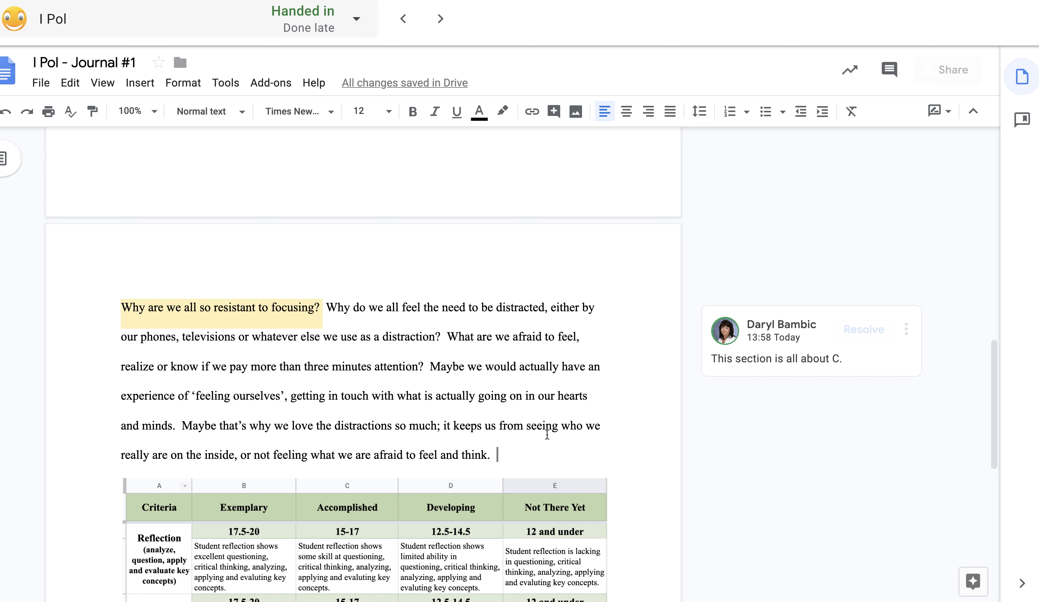
{"action": "scroll", "coordinate": [503, 414], "scroll_direction": "up", "scroll_amount": 1}
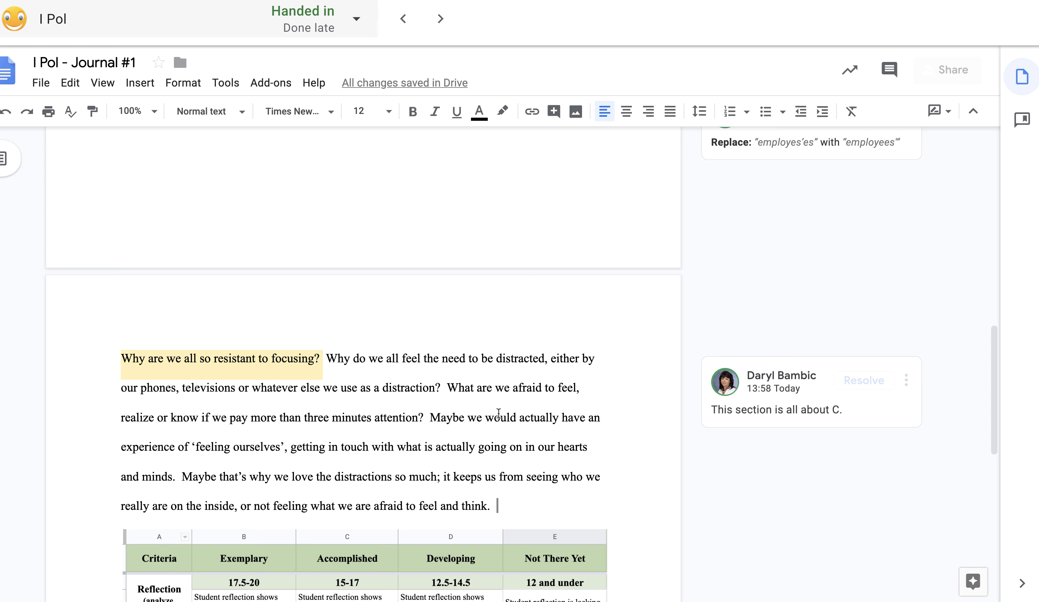
{"action": "scroll", "coordinate": [499, 413], "scroll_direction": "up", "scroll_amount": 3}
{"action": "scroll", "coordinate": [492, 409], "scroll_direction": "down", "scroll_amount": 8}
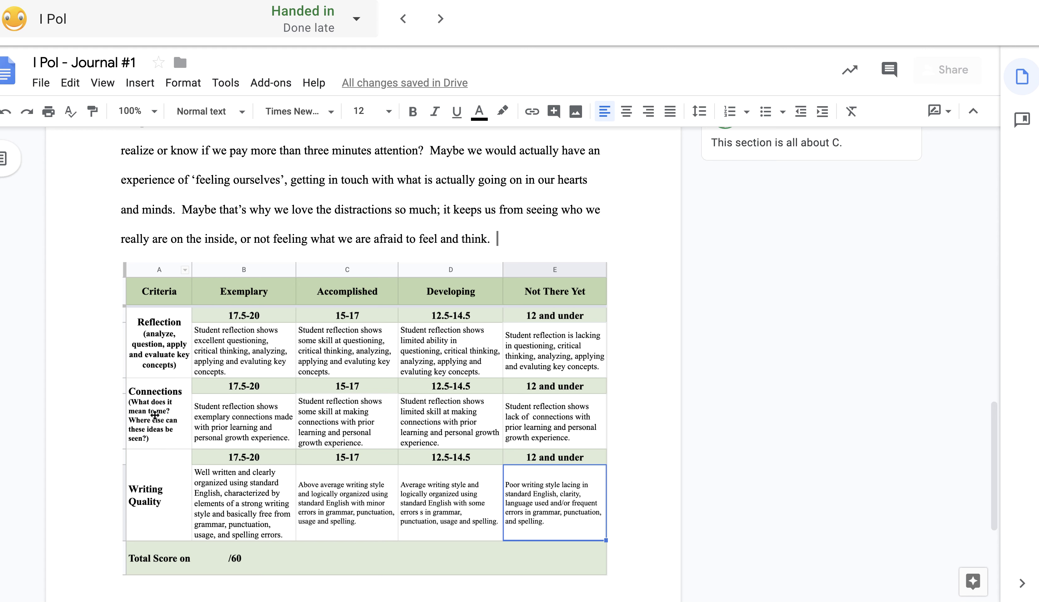
{"action": "scroll", "coordinate": [154, 414], "scroll_direction": "up", "scroll_amount": 1}
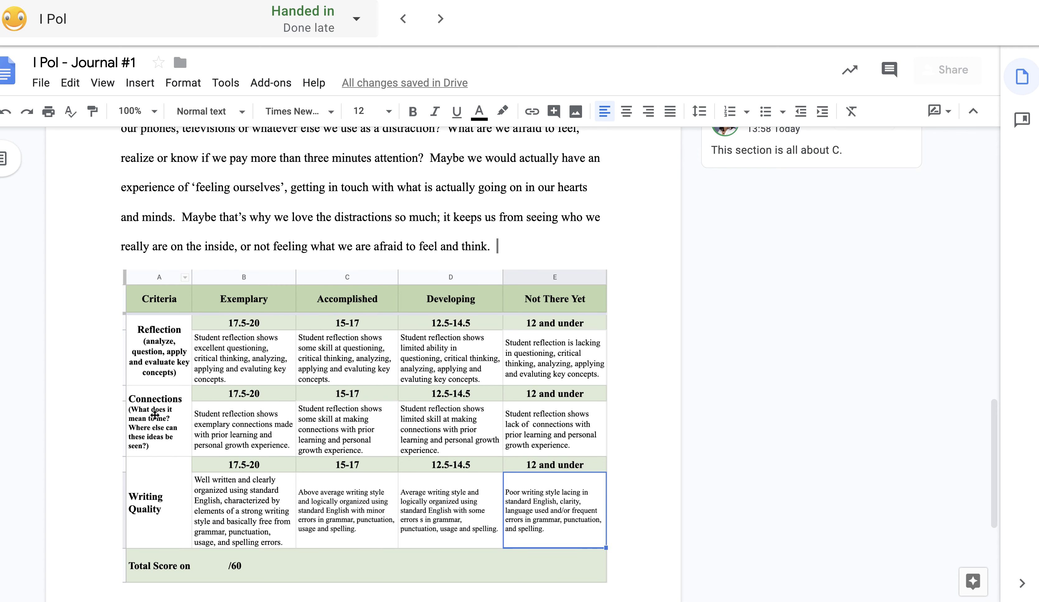